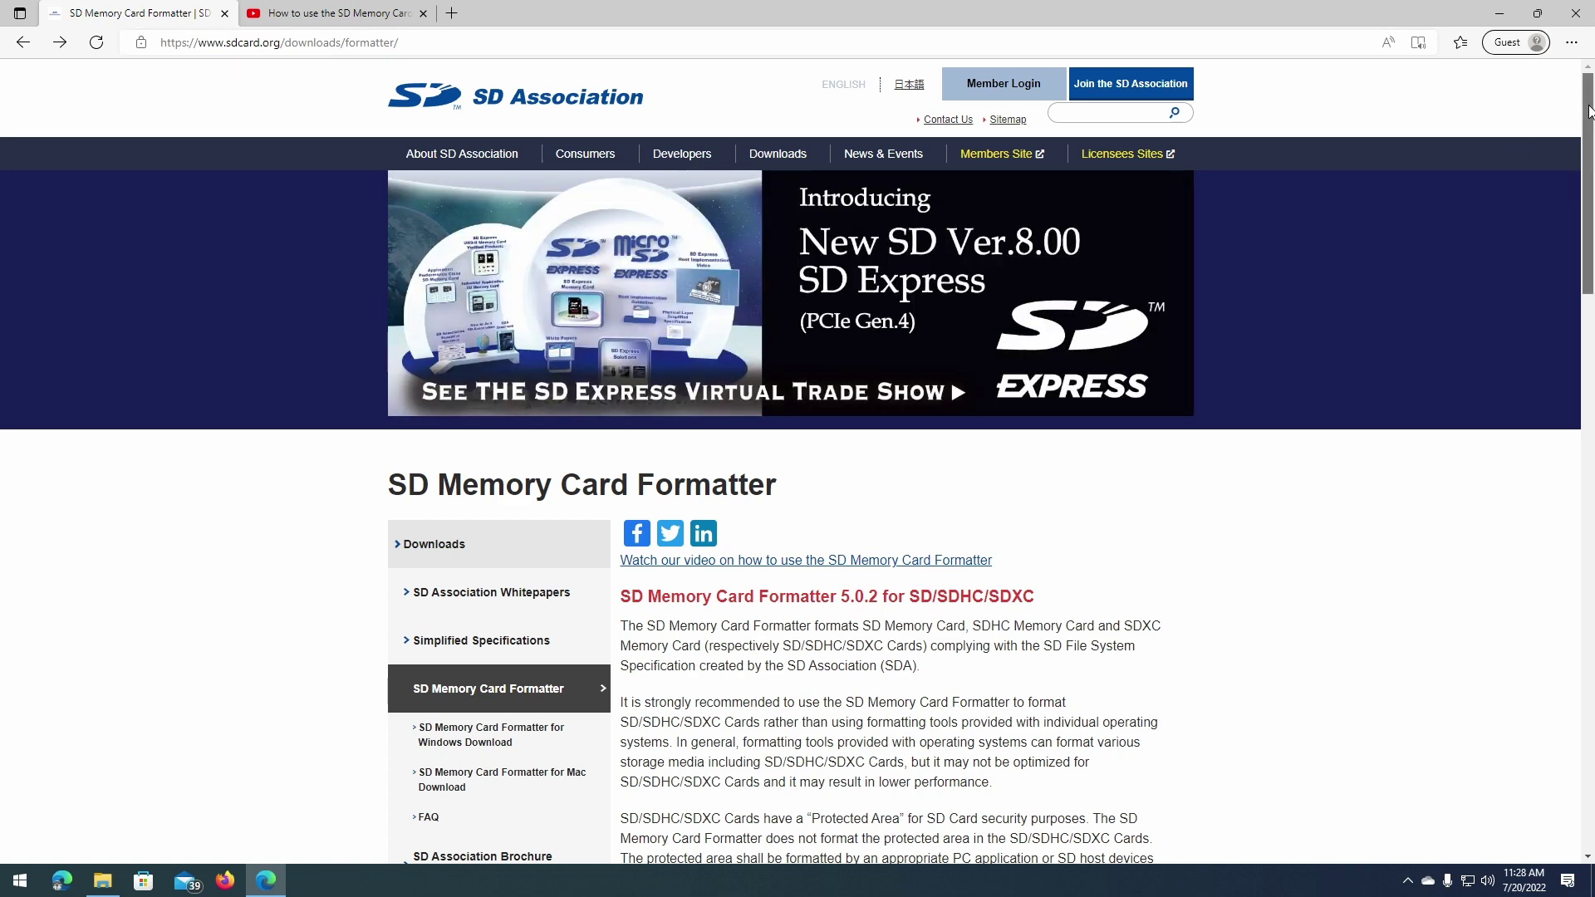
Launch SD Card Formatter from the SD Association folder in the Start menu.
drag(1589, 119, 1589, 573)
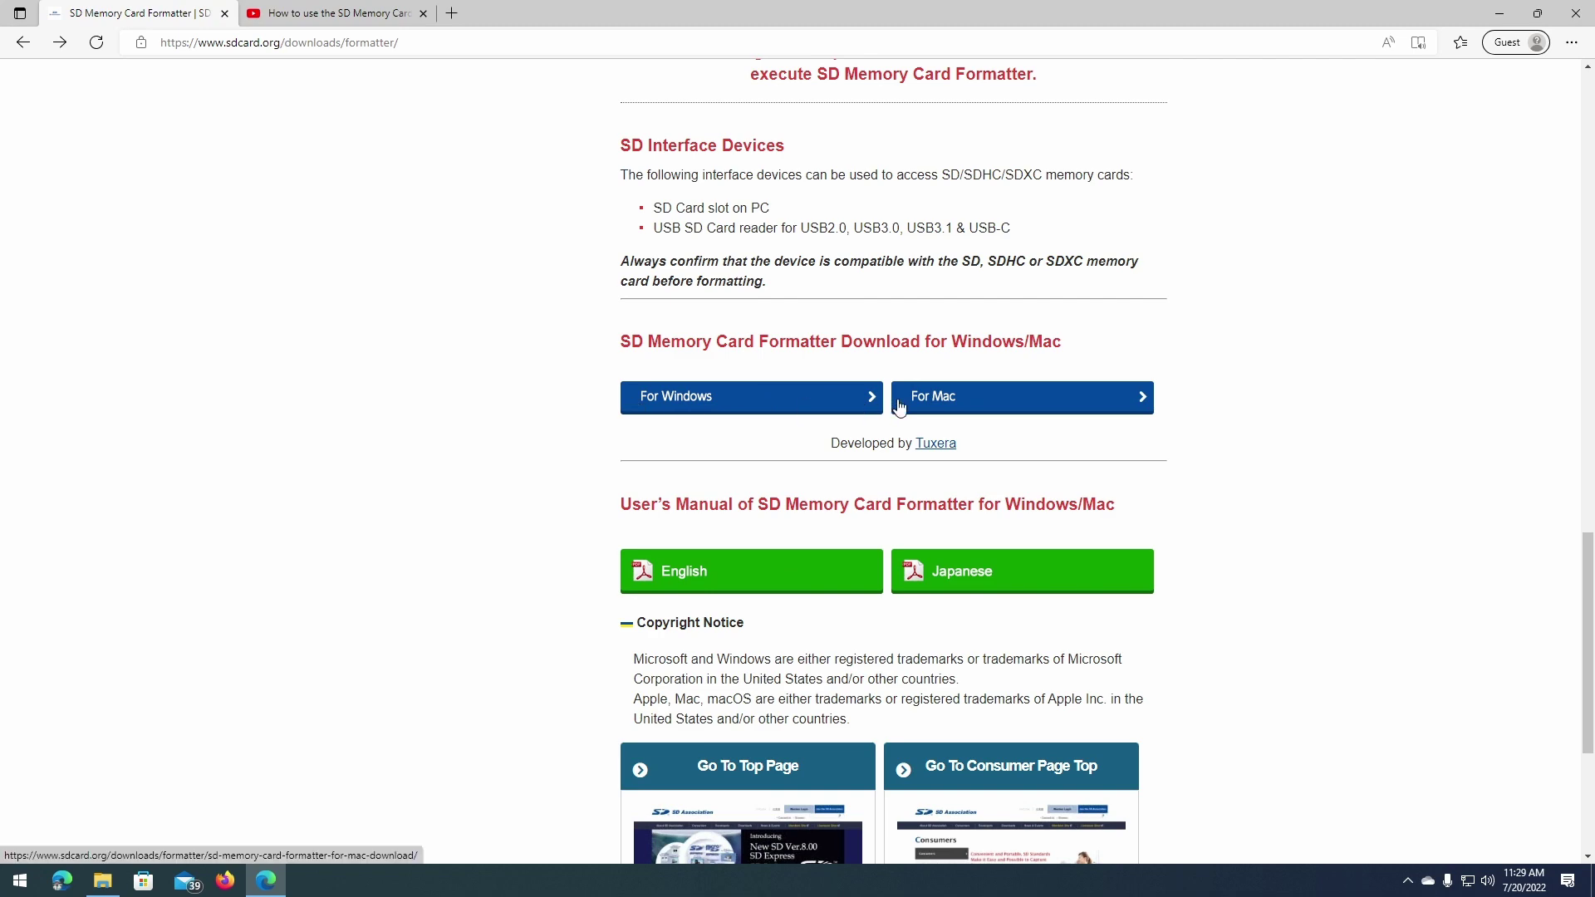
drag(1591, 700, 1559, 208)
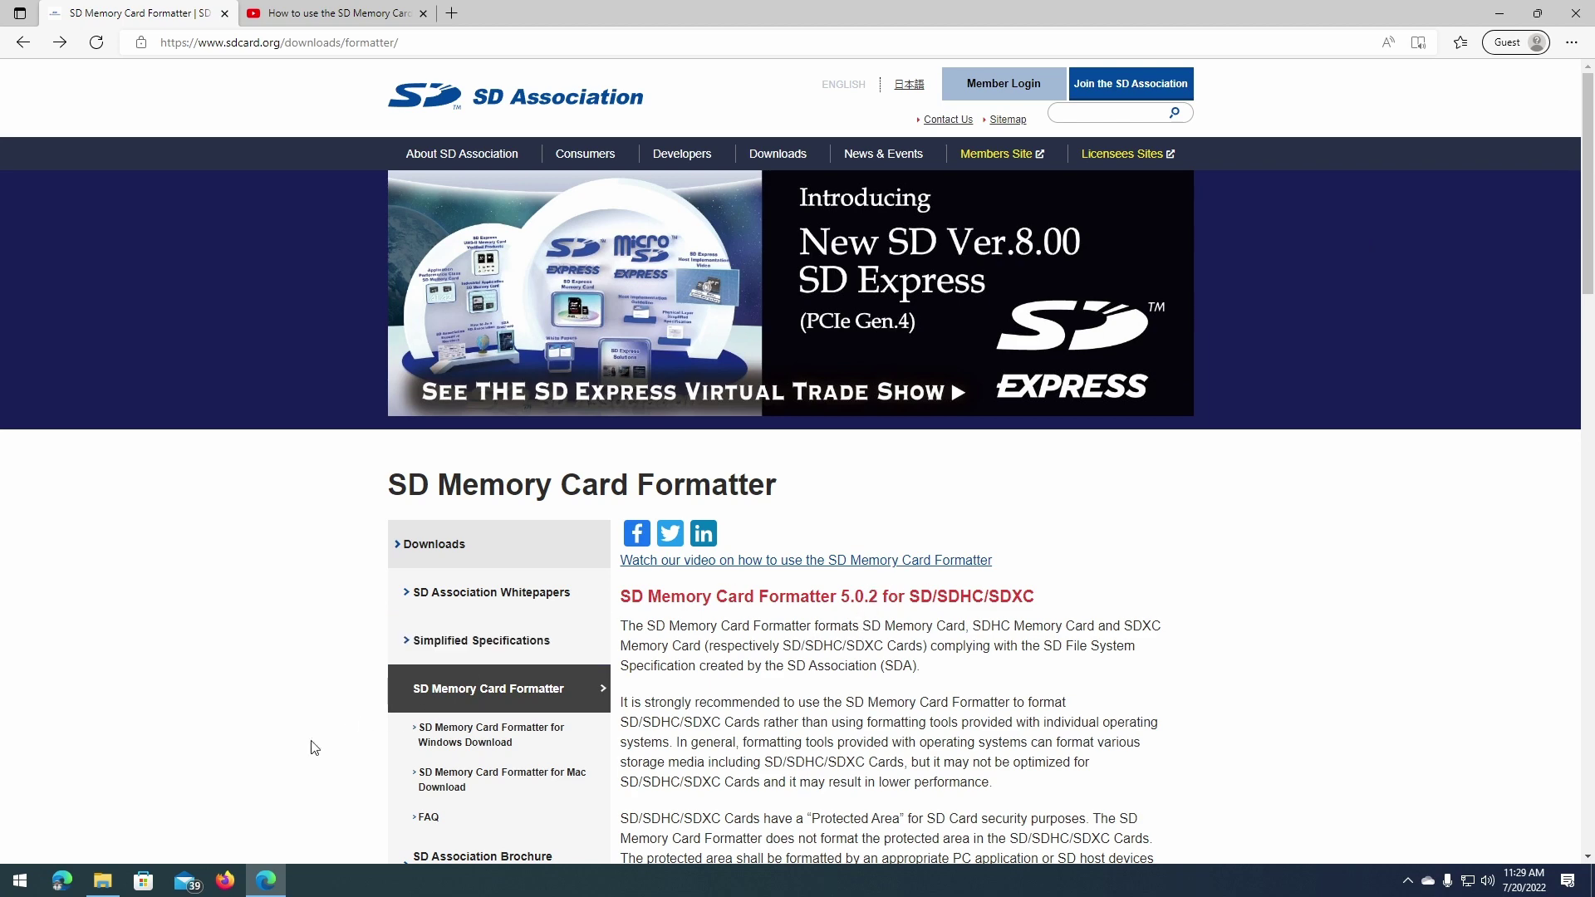
key(super)
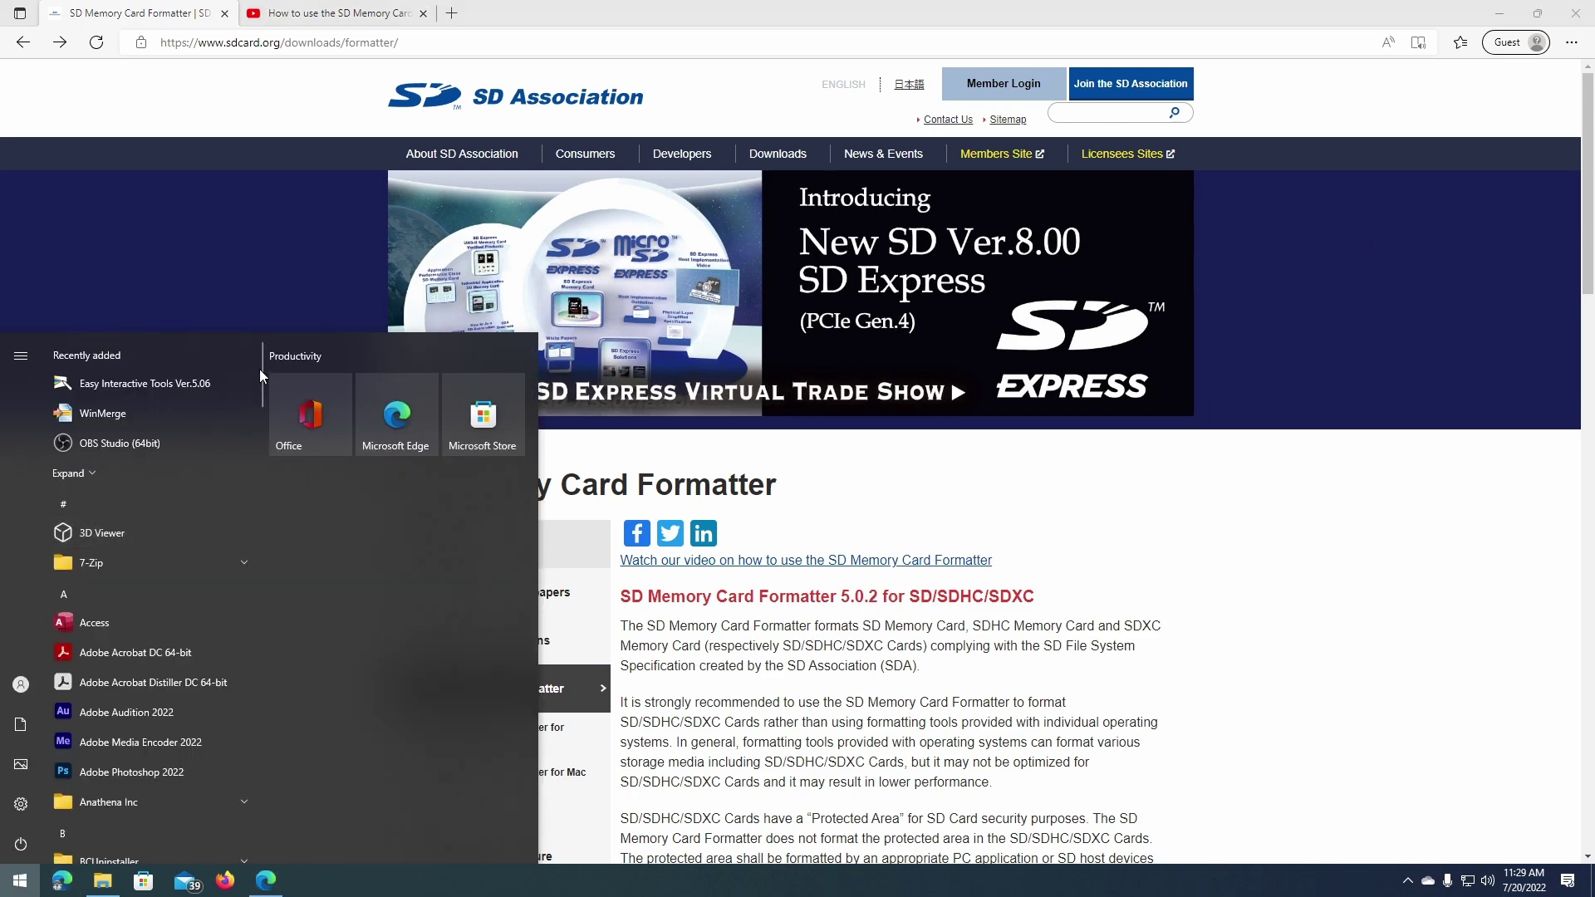
drag(259, 367, 246, 699)
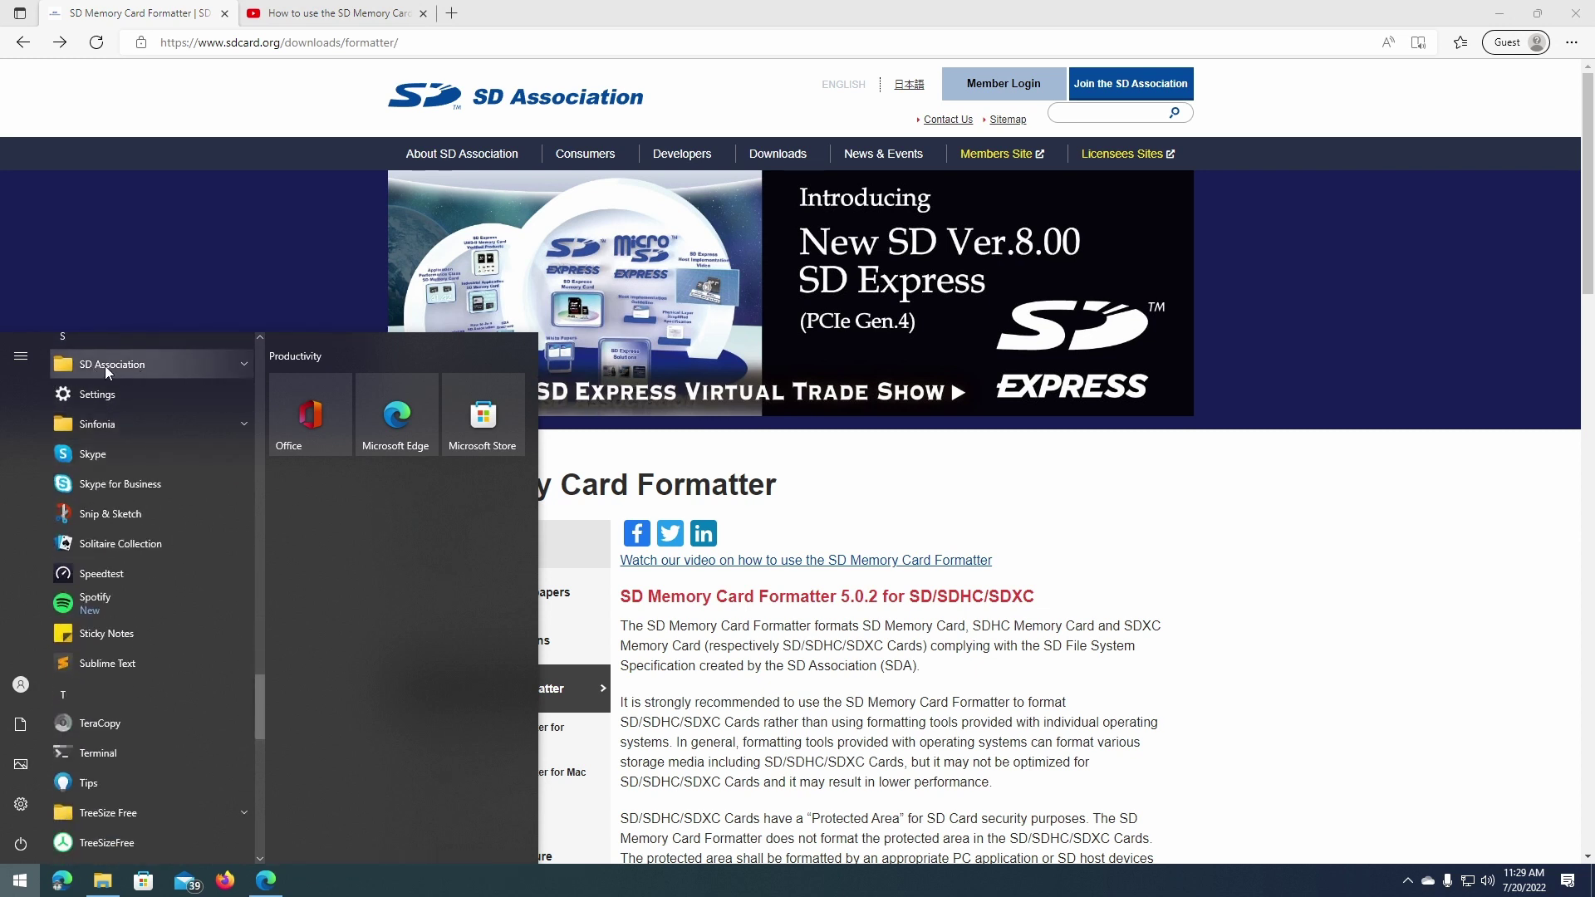
click(116, 364)
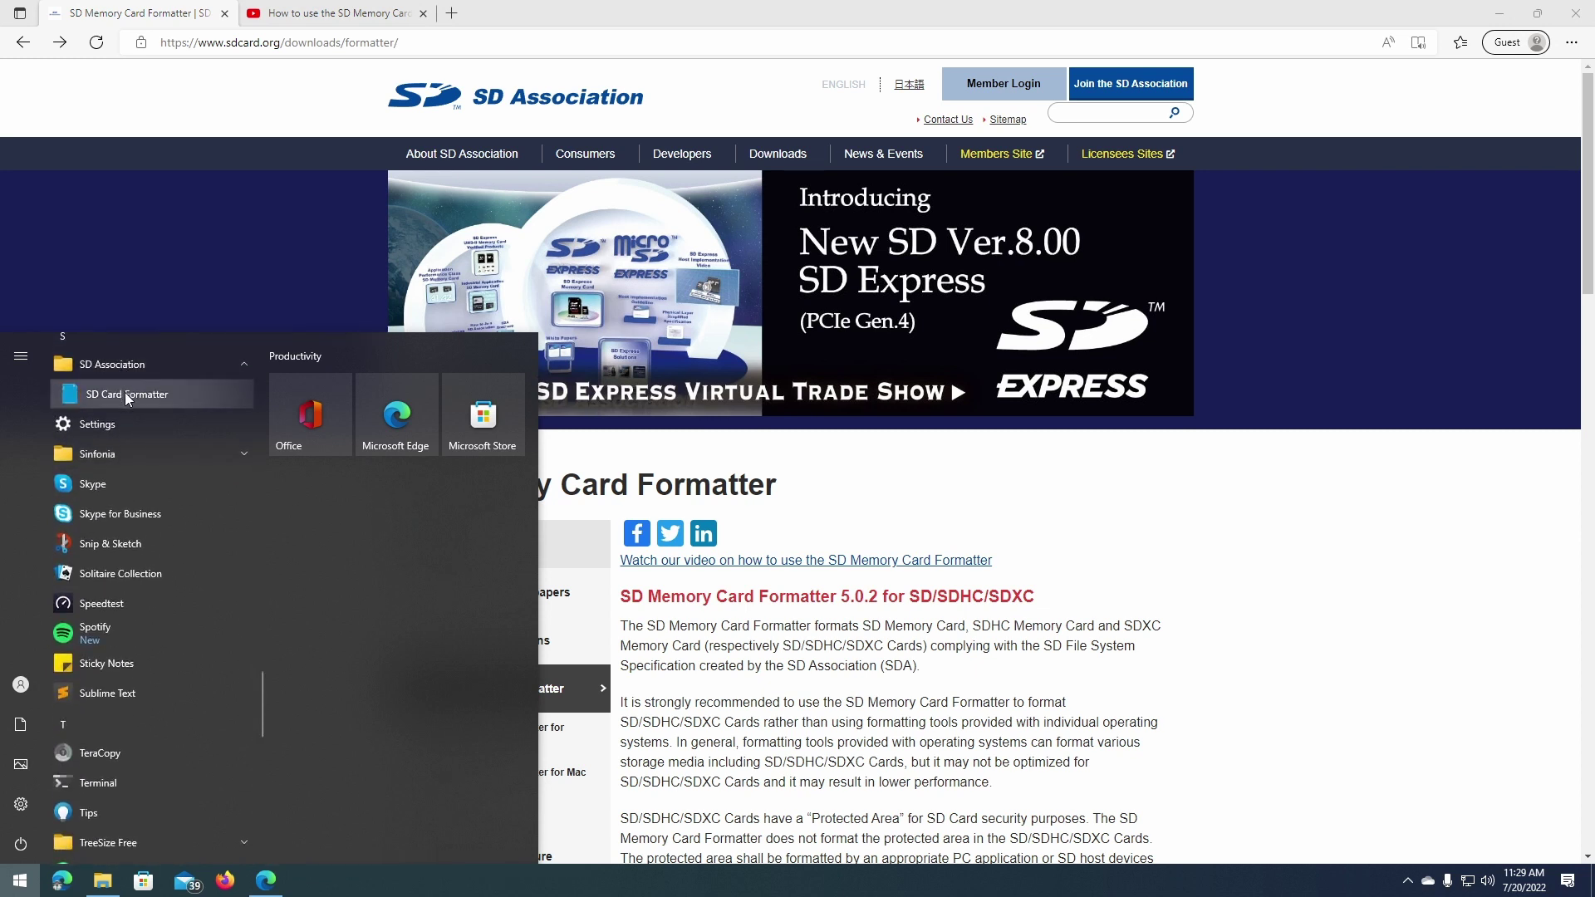
click(126, 394)
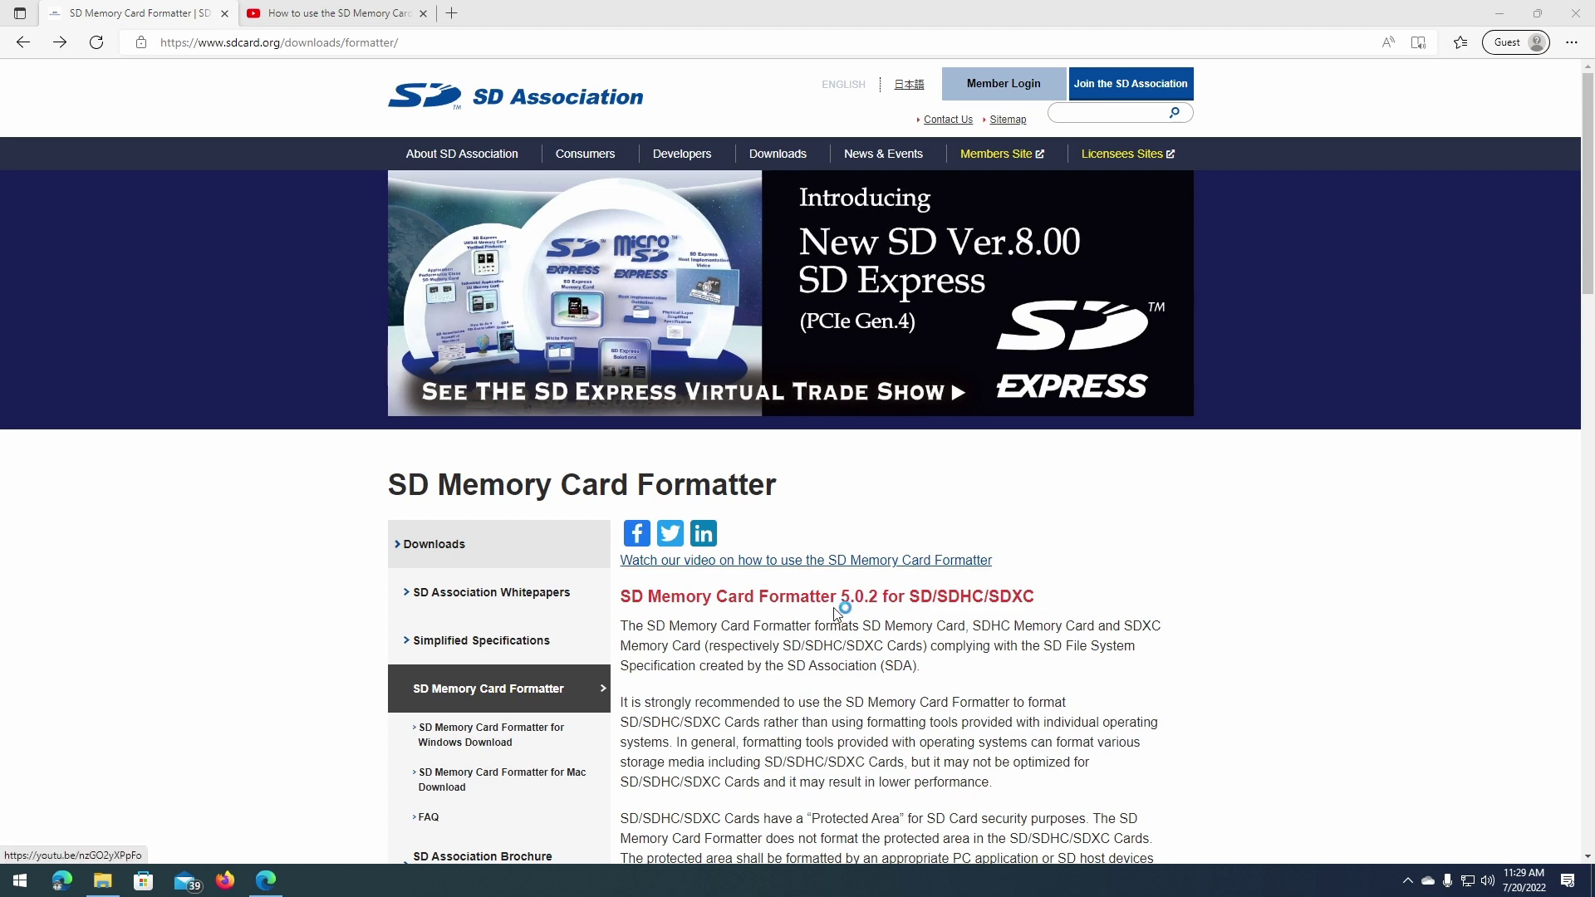
Position the formatter window and select the G:\ card, shown as a 29.72 GB SDHC card.
drag(826, 267, 867, 240)
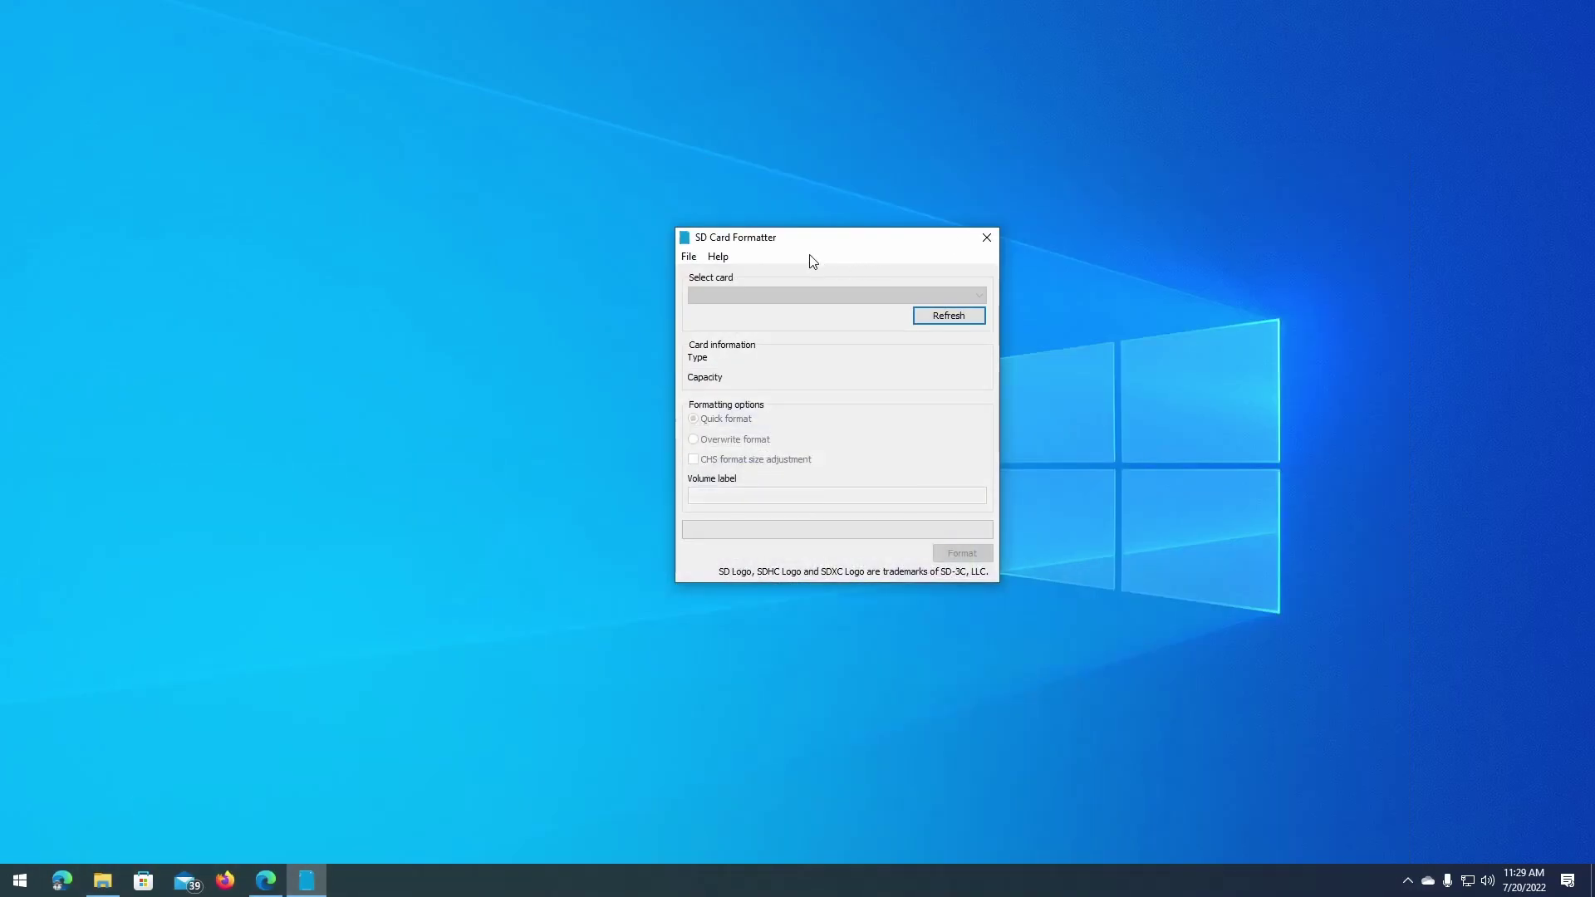
drag(812, 250, 887, 286)
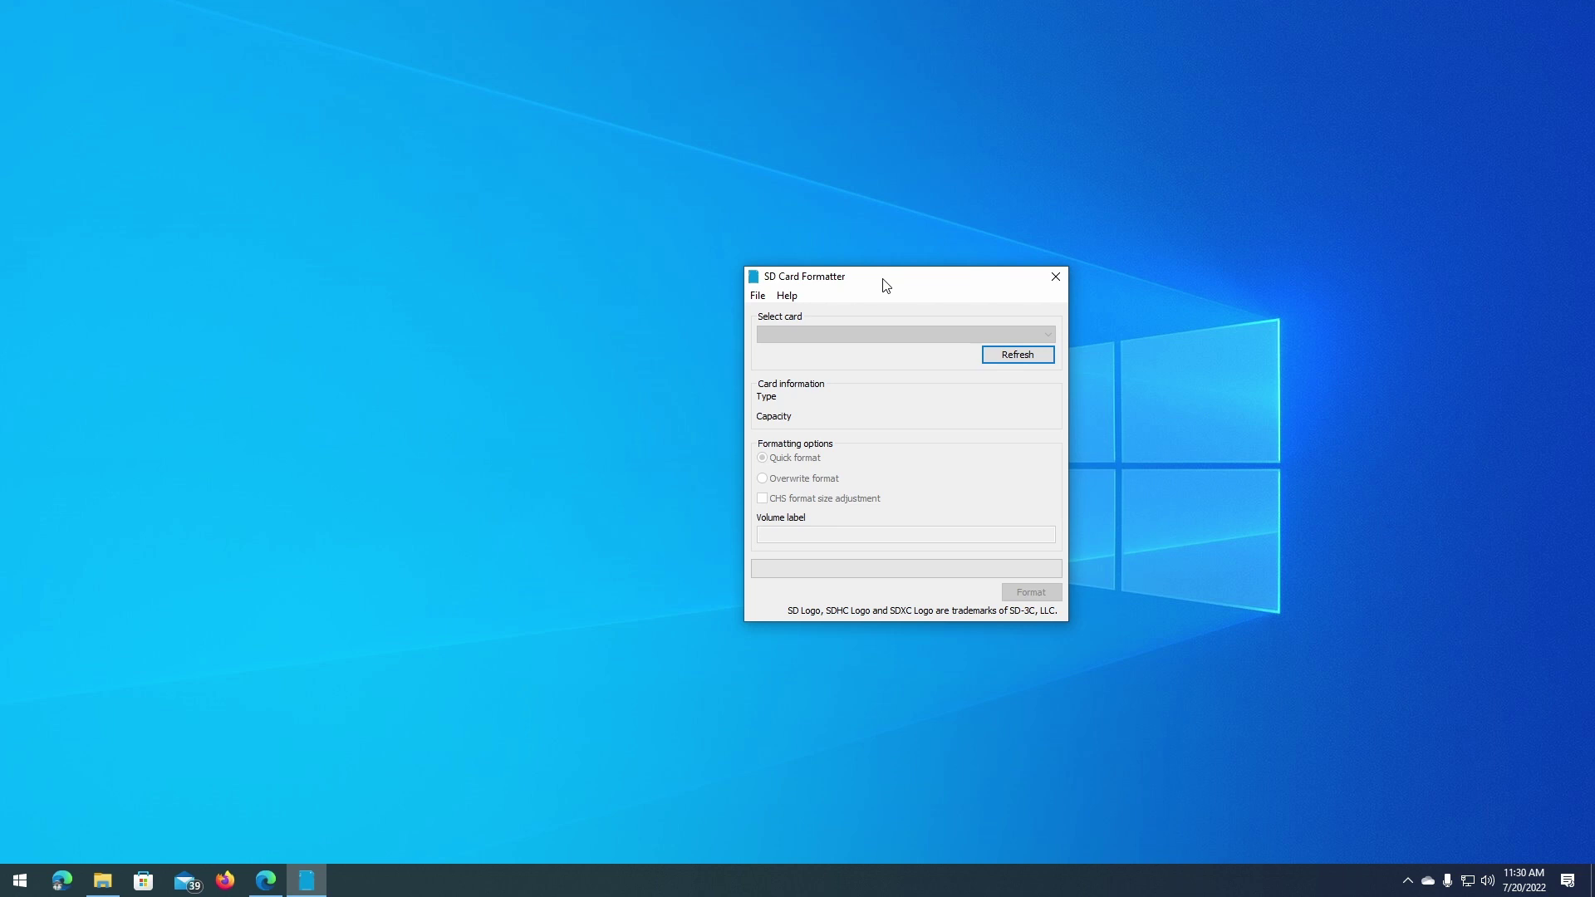
drag(886, 285, 839, 183)
click(766, 225)
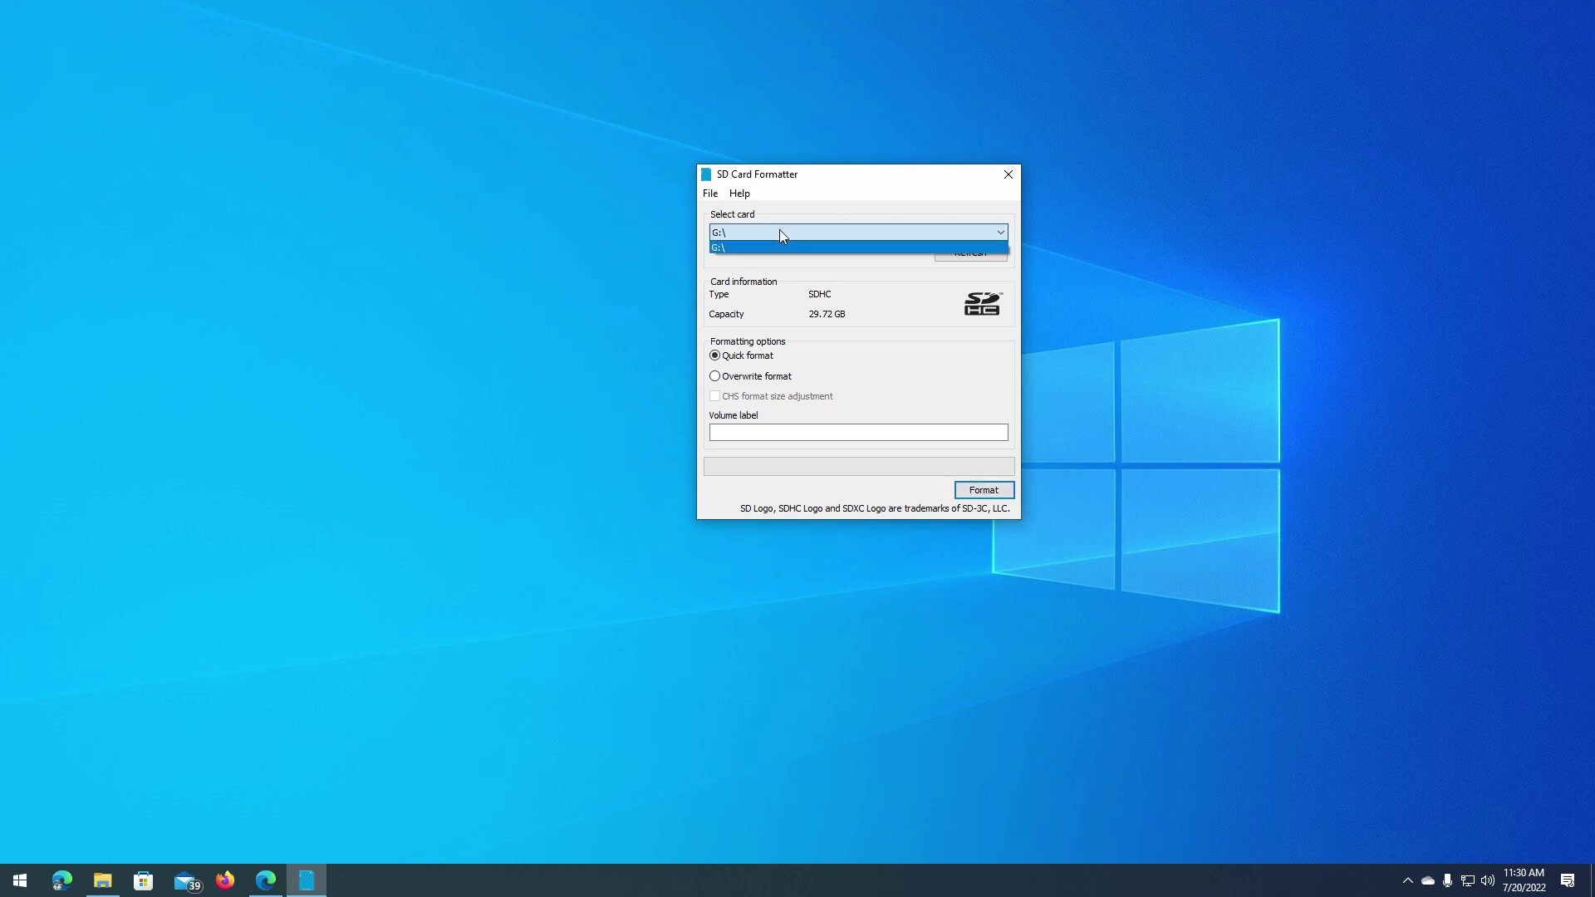
click(779, 230)
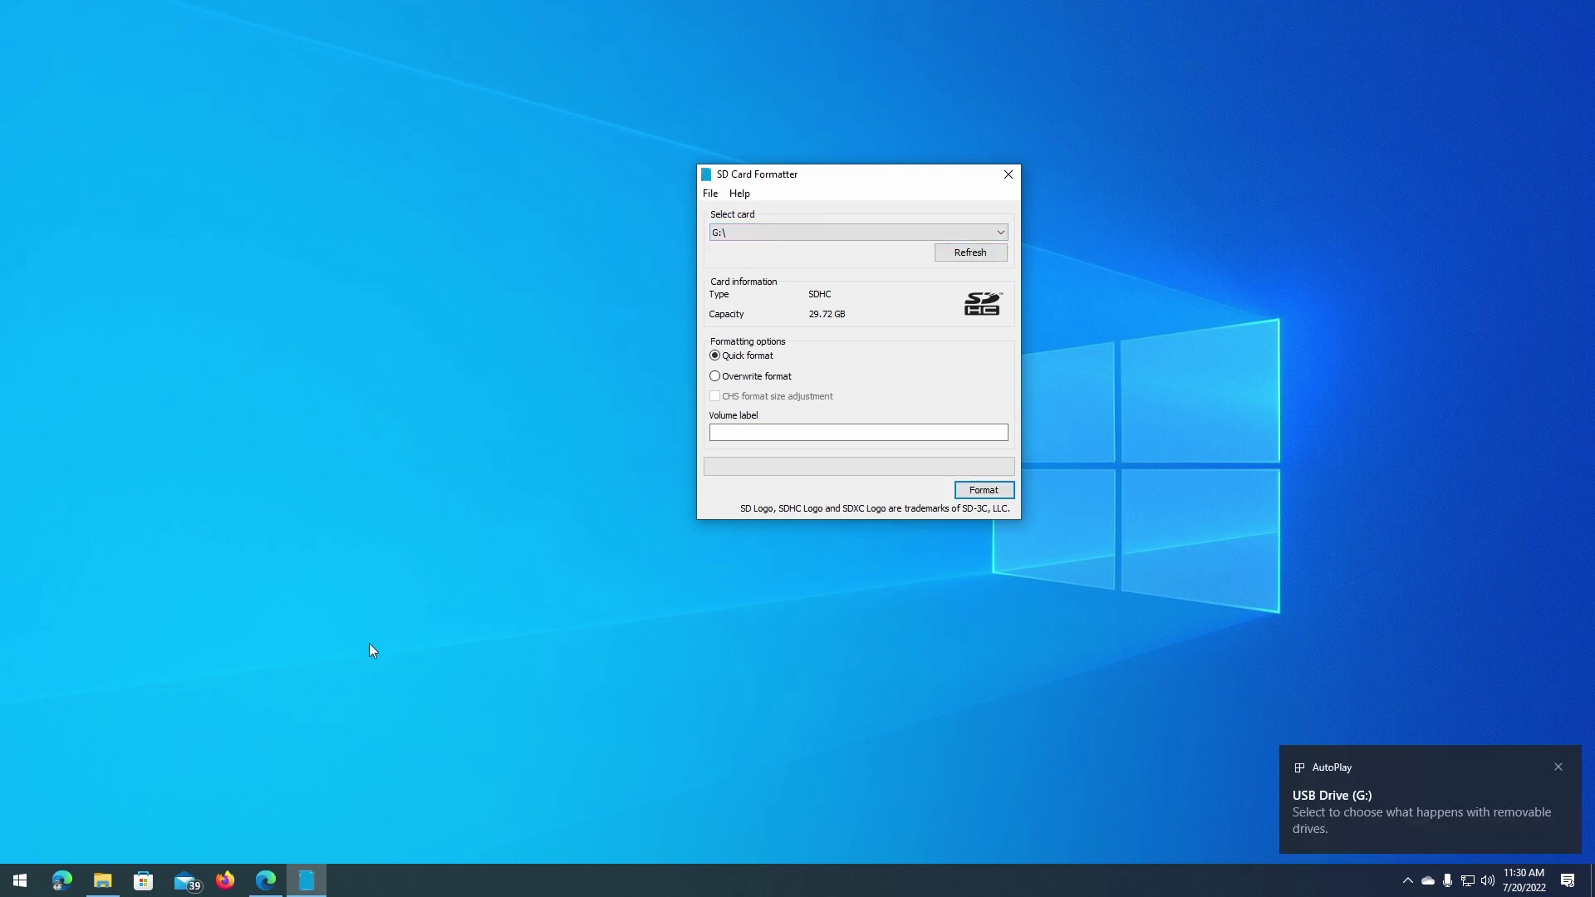
click(102, 881)
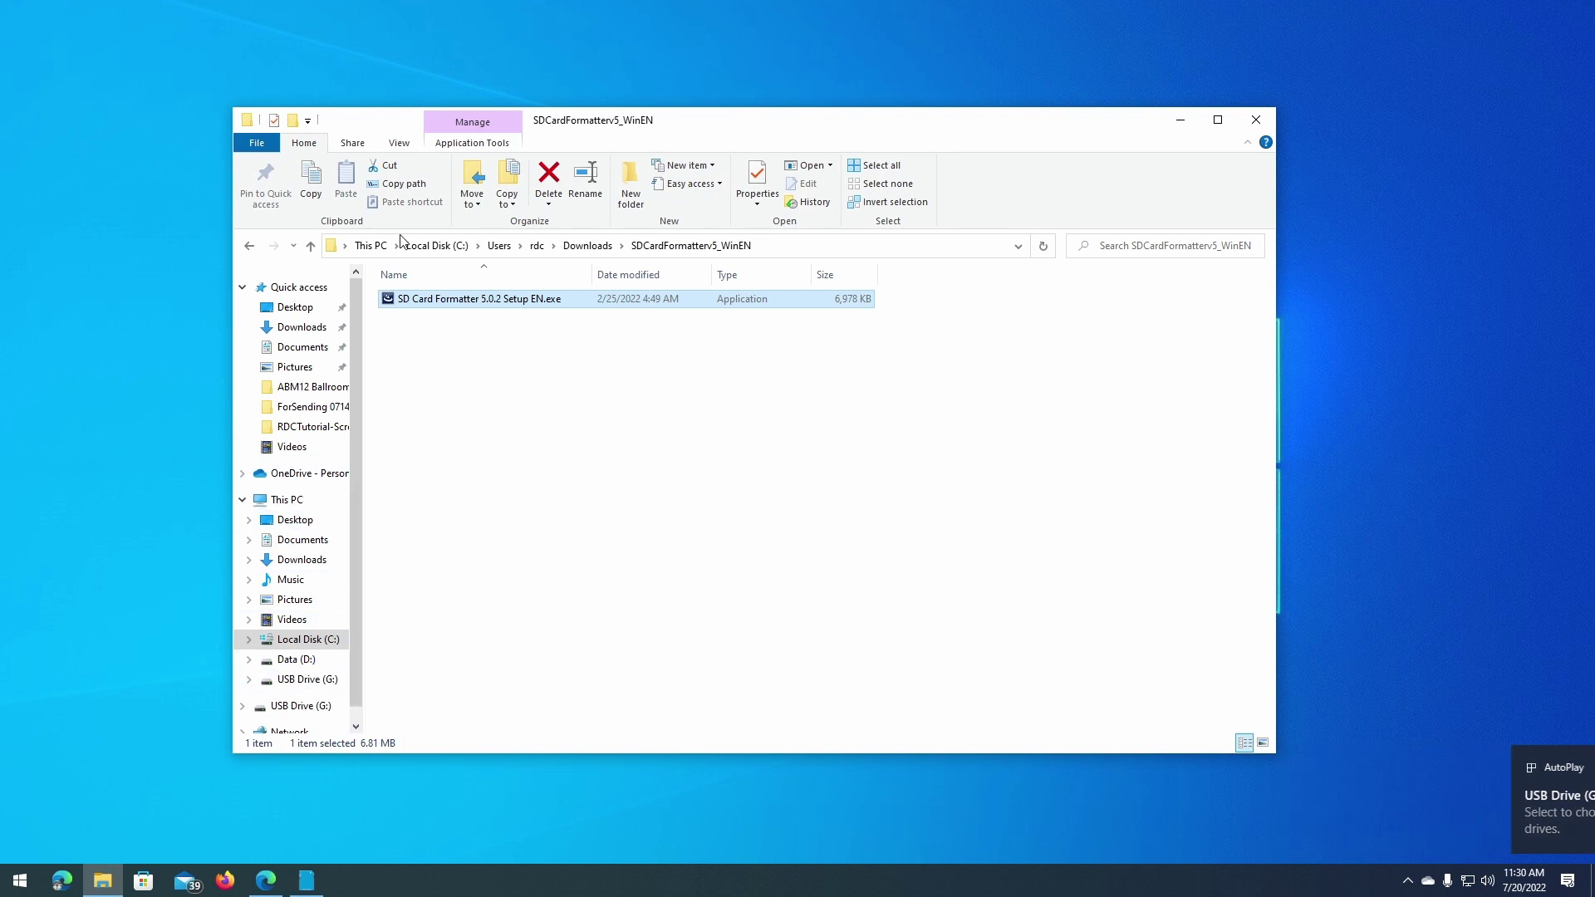
Open USB Drive (G:) from This PC and confirm it contains no files.
drag(572, 112, 649, 73)
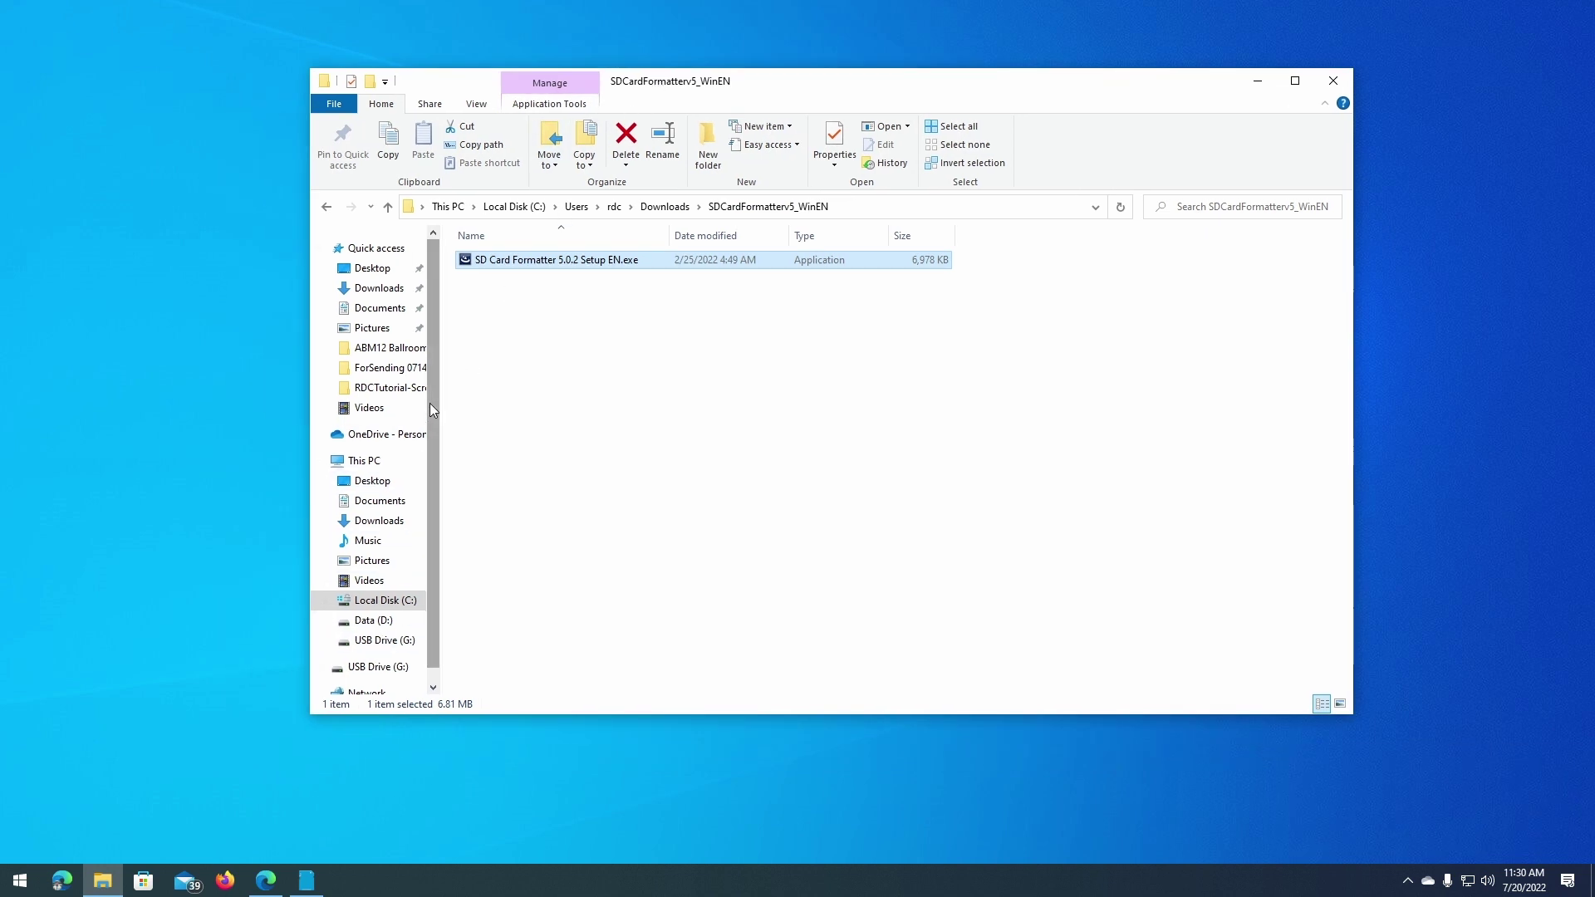
scroll(413, 514, down, 1)
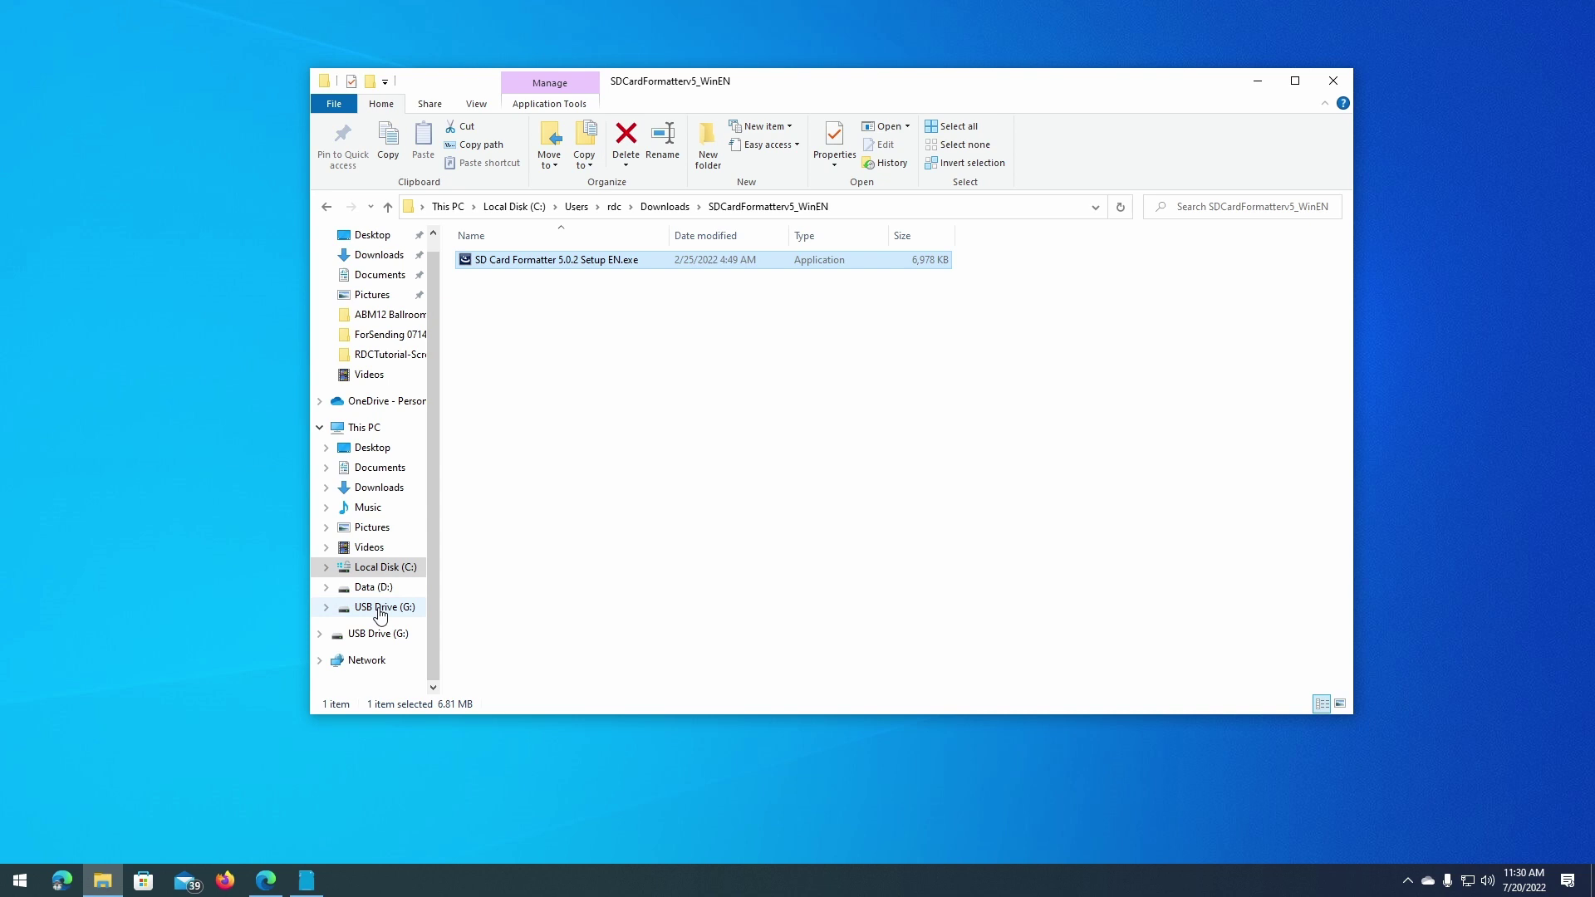
click(383, 428)
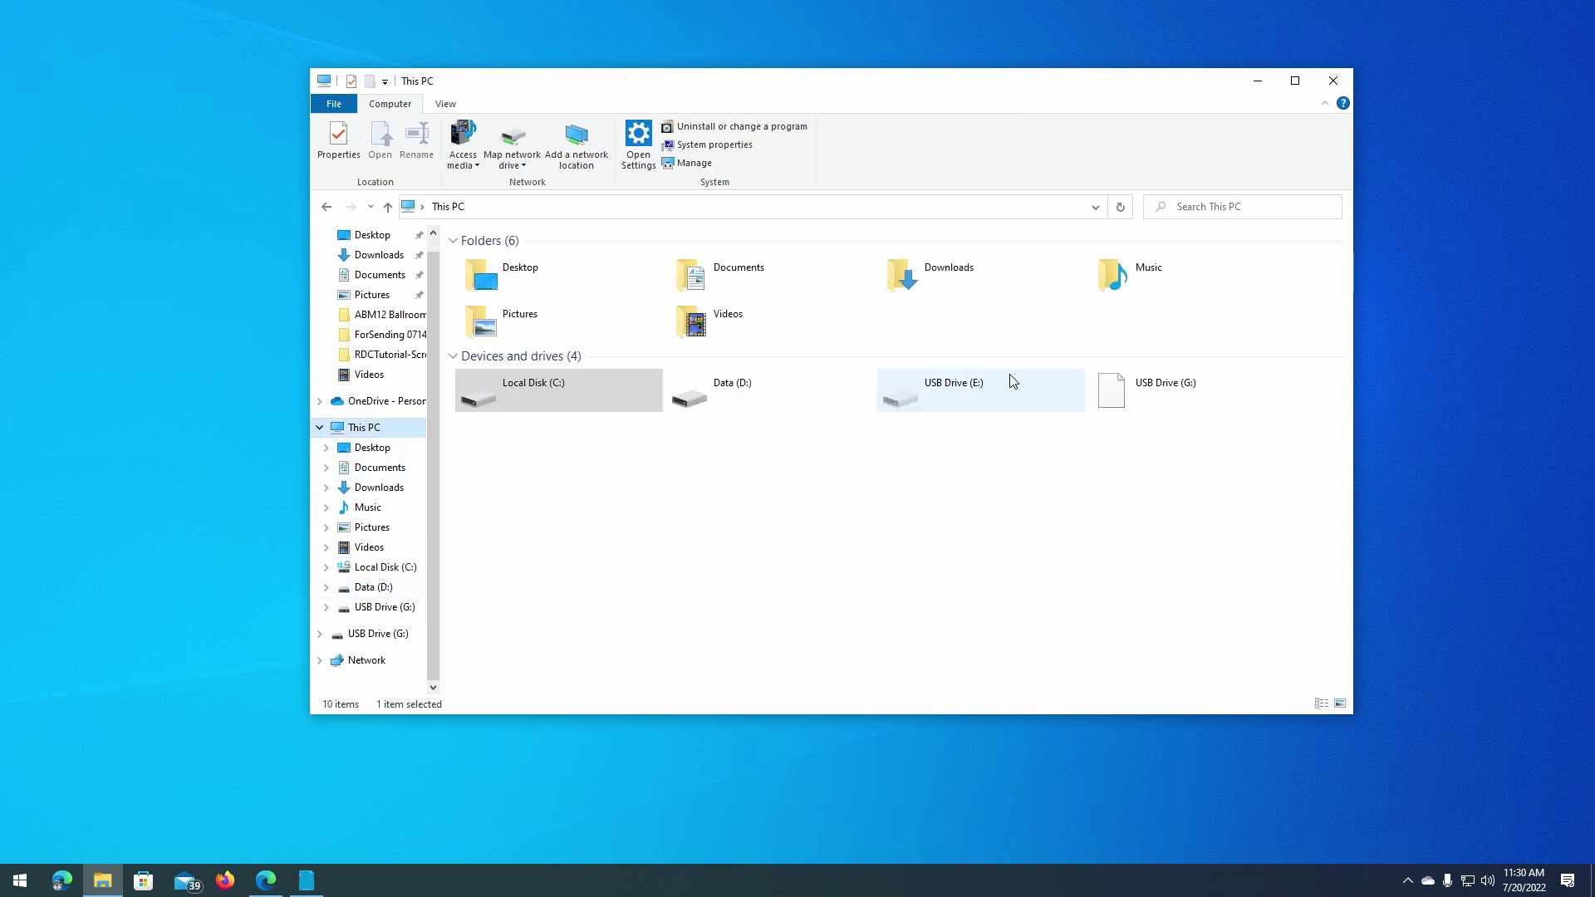
double_click(1135, 389)
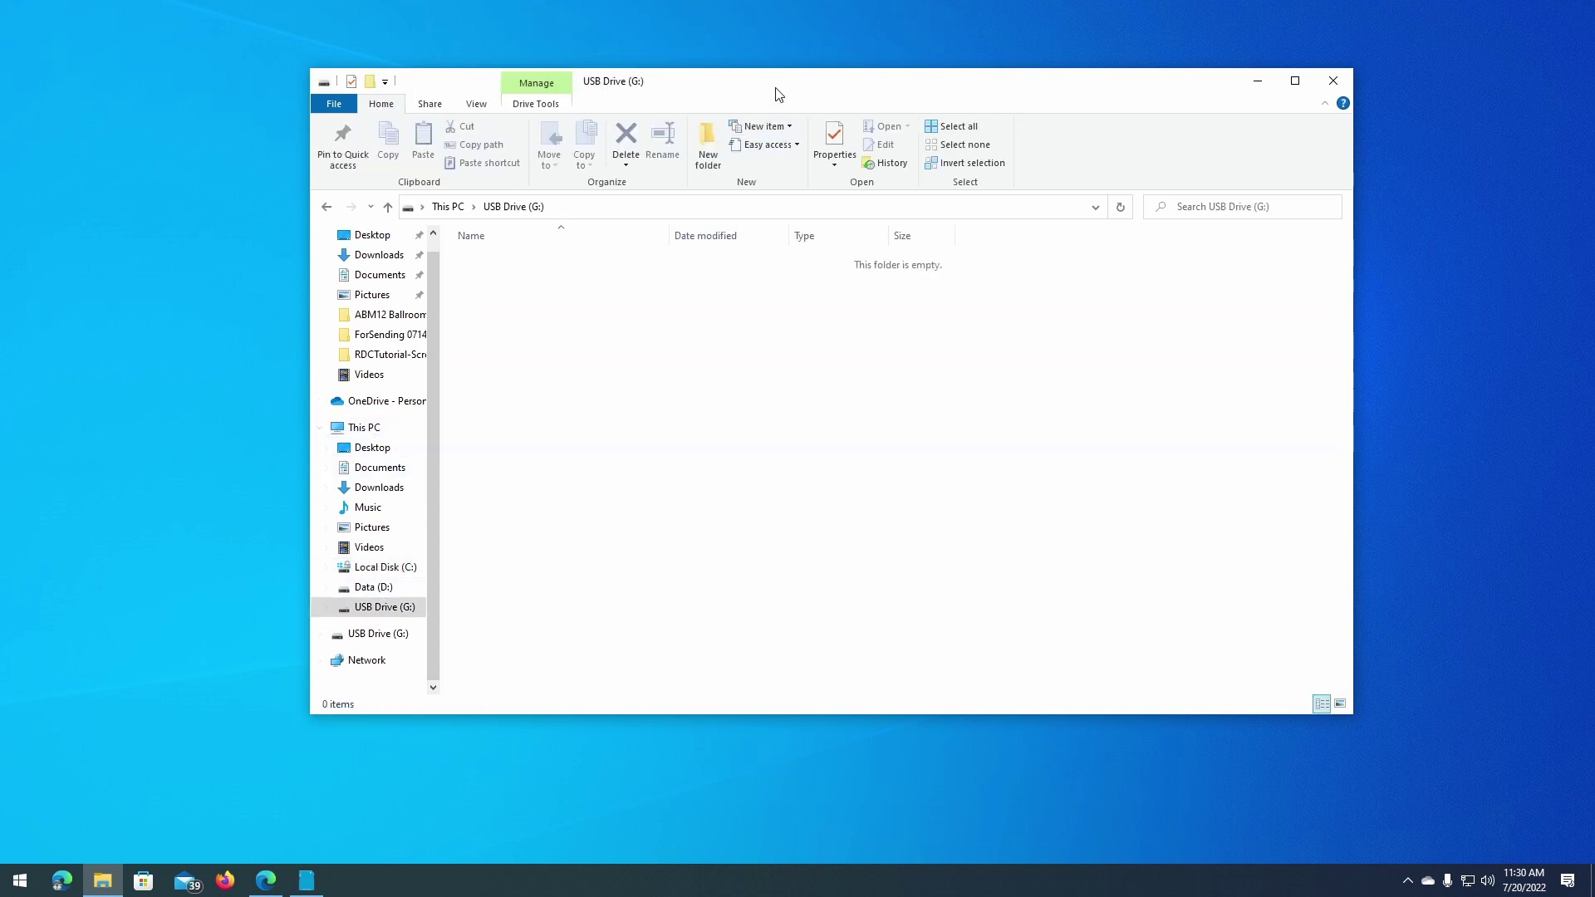
drag(778, 93, 698, 264)
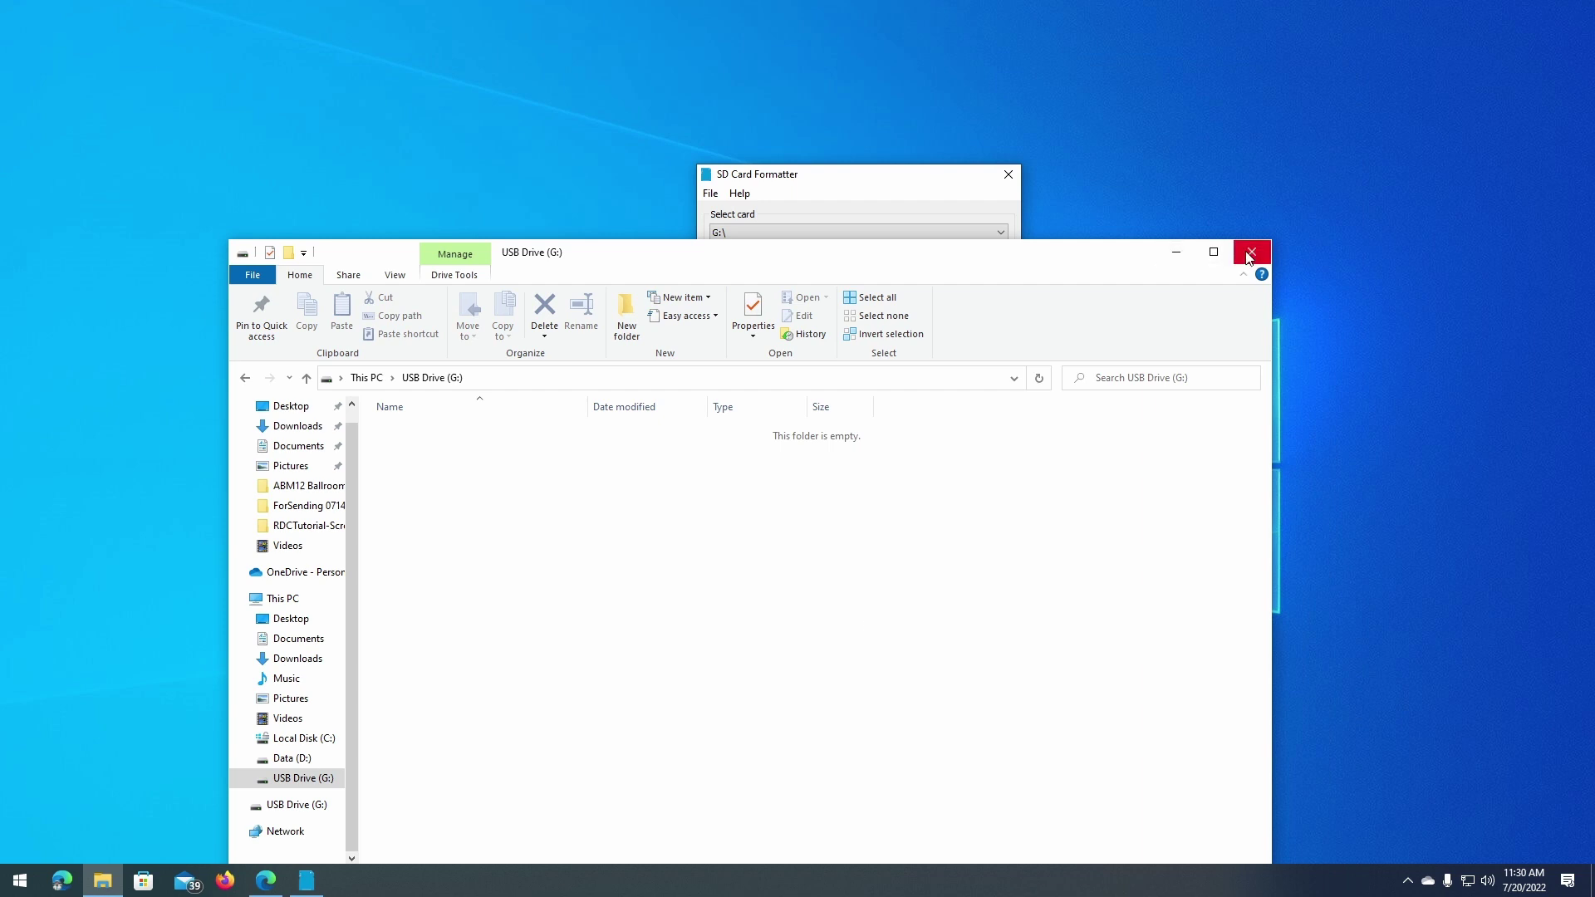
drag(814, 260, 733, 89)
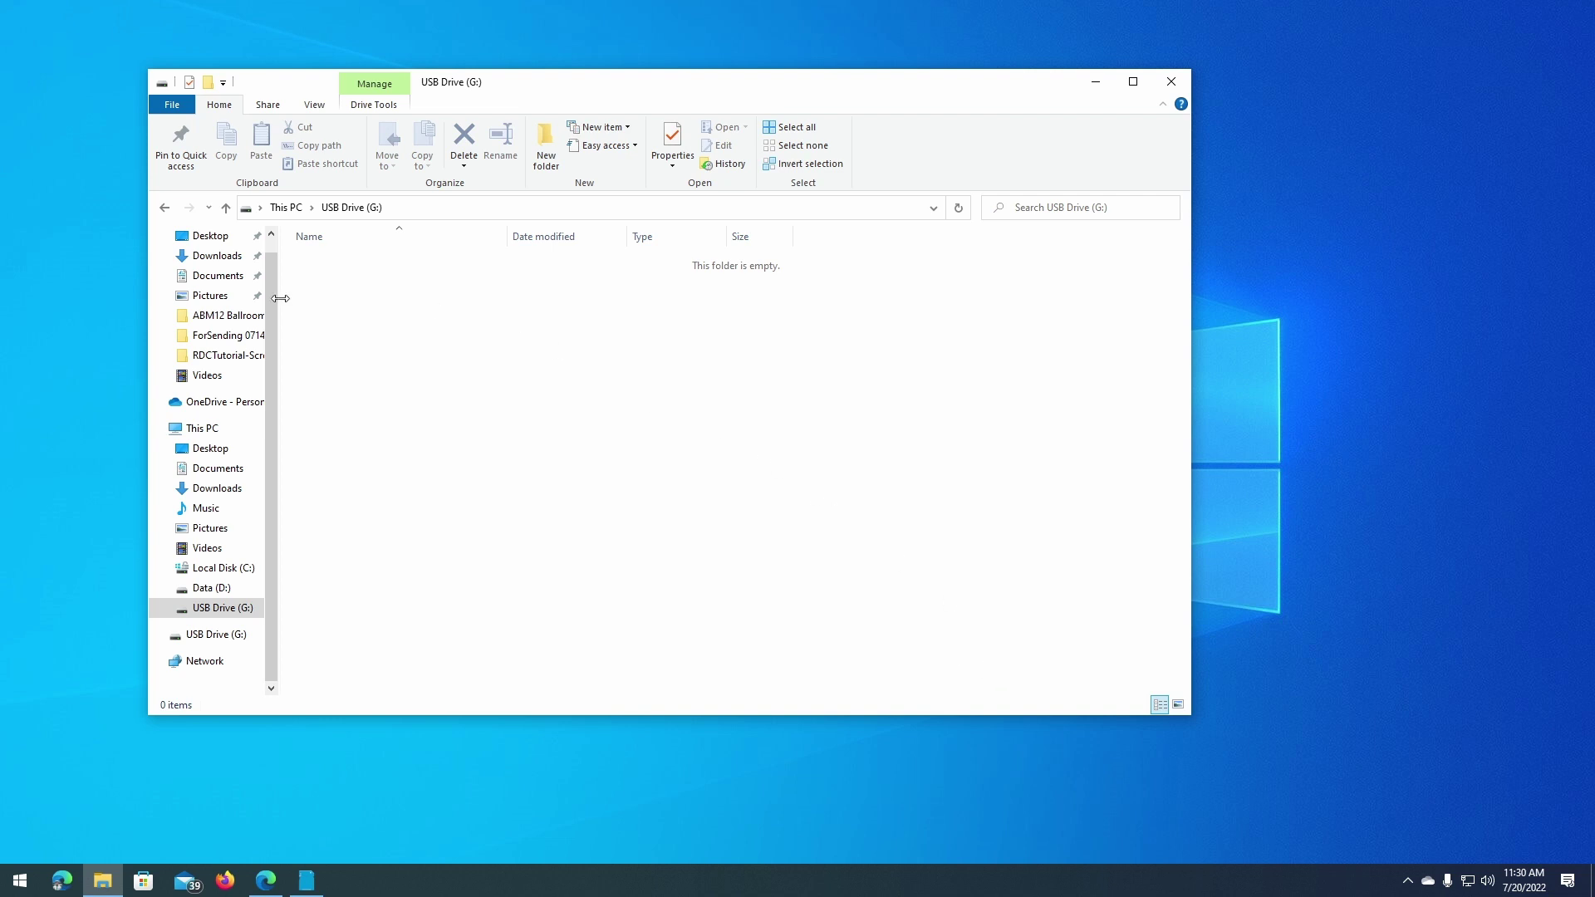
drag(820, 653, 565, 267)
drag(910, 509, 694, 359)
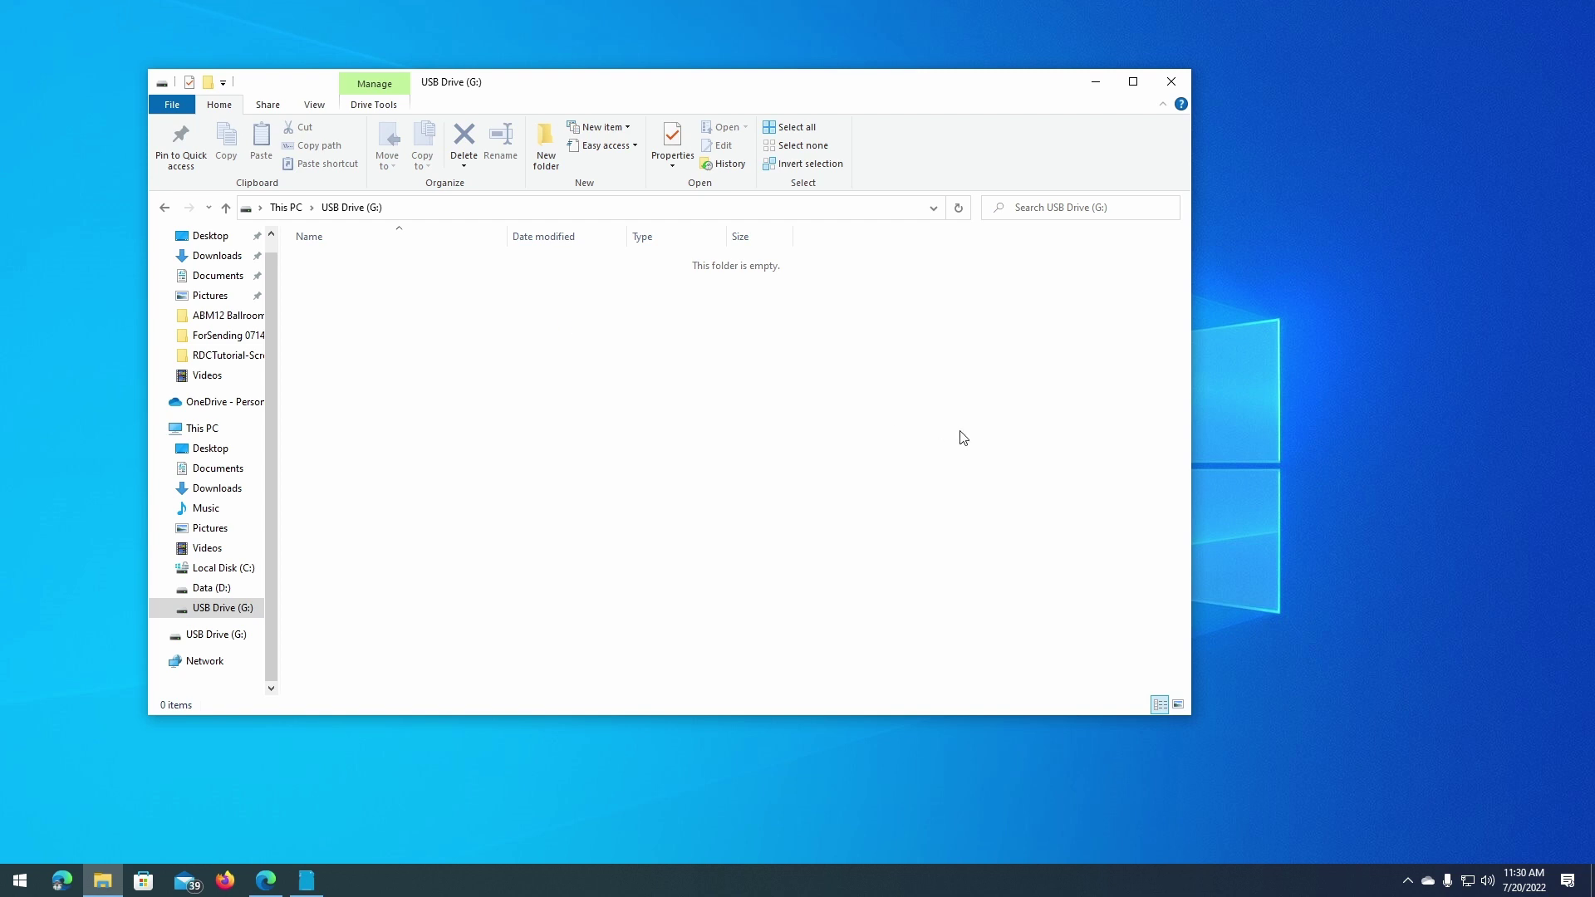
click(1174, 77)
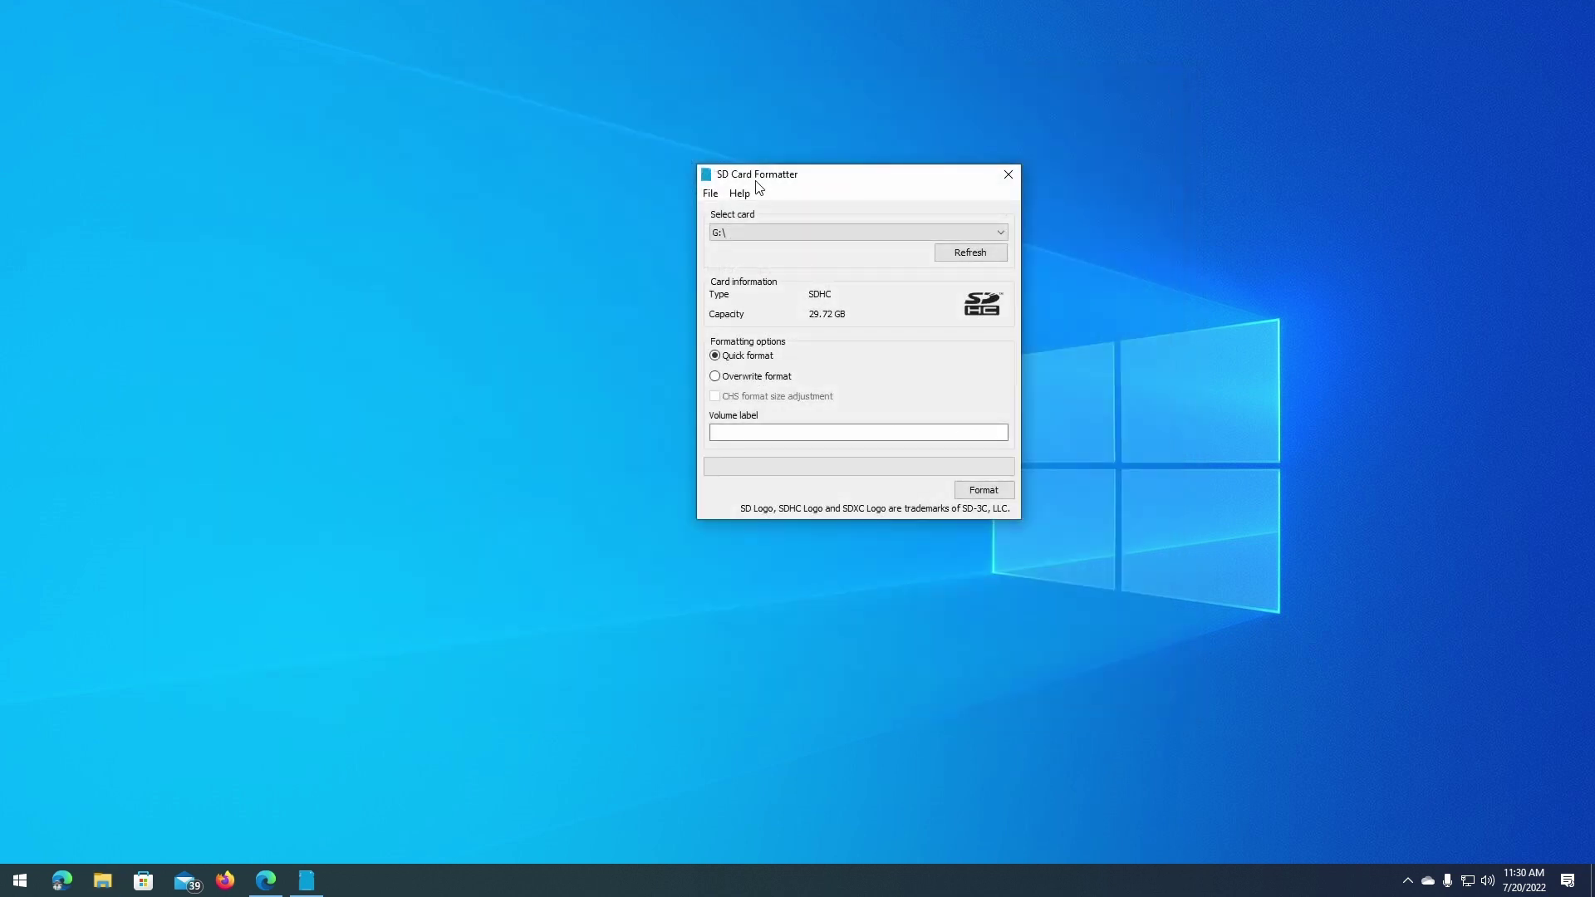
drag(759, 176, 829, 303)
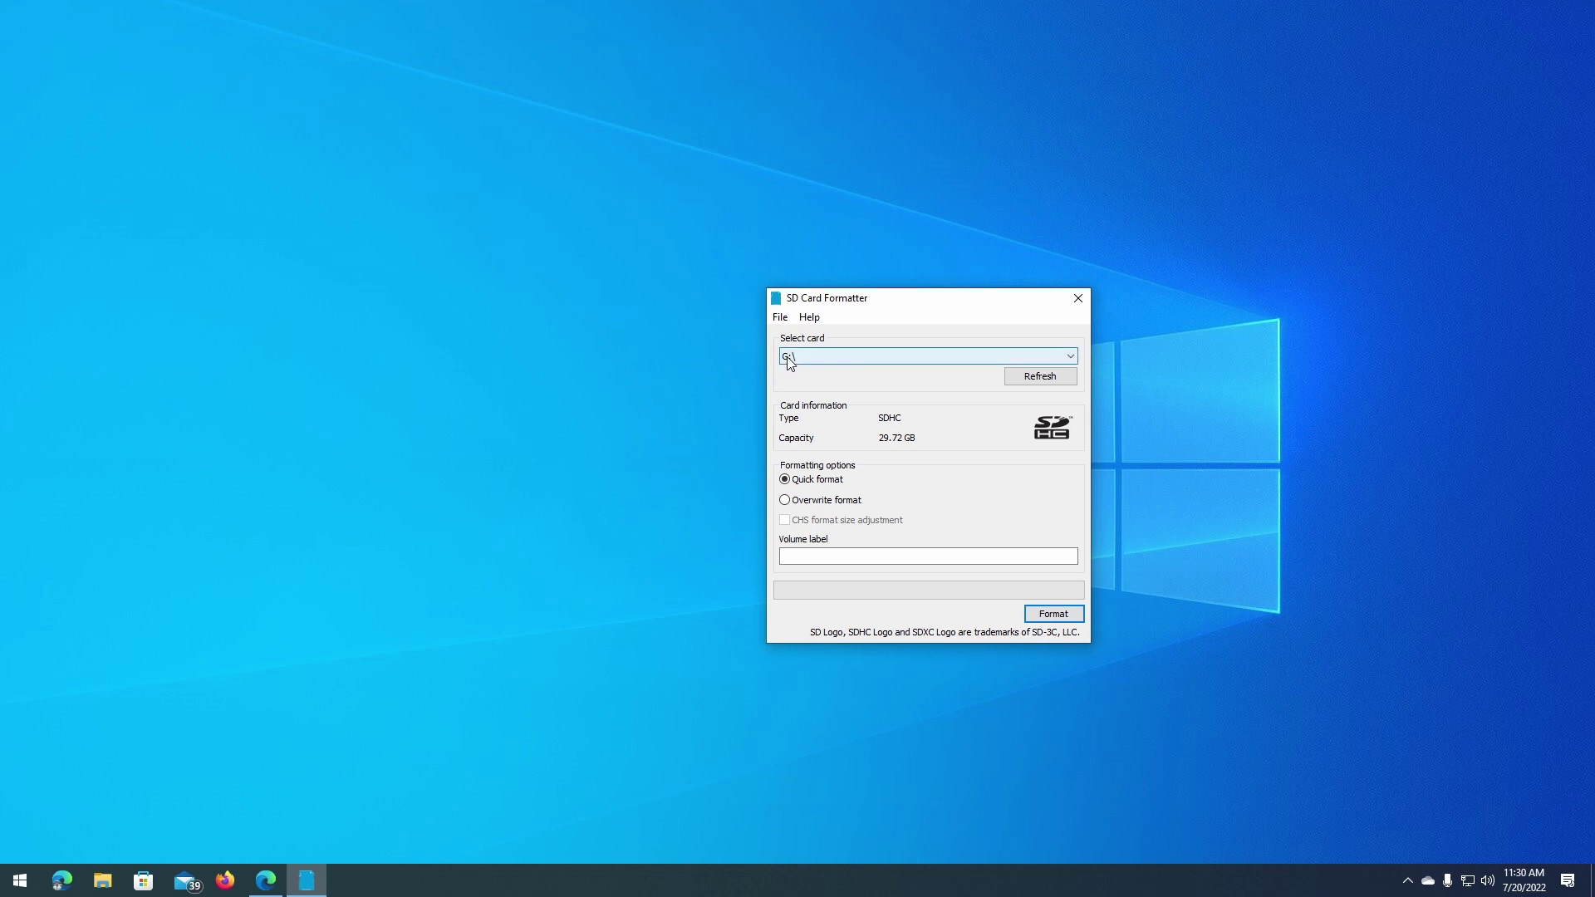
drag(868, 298, 967, 282)
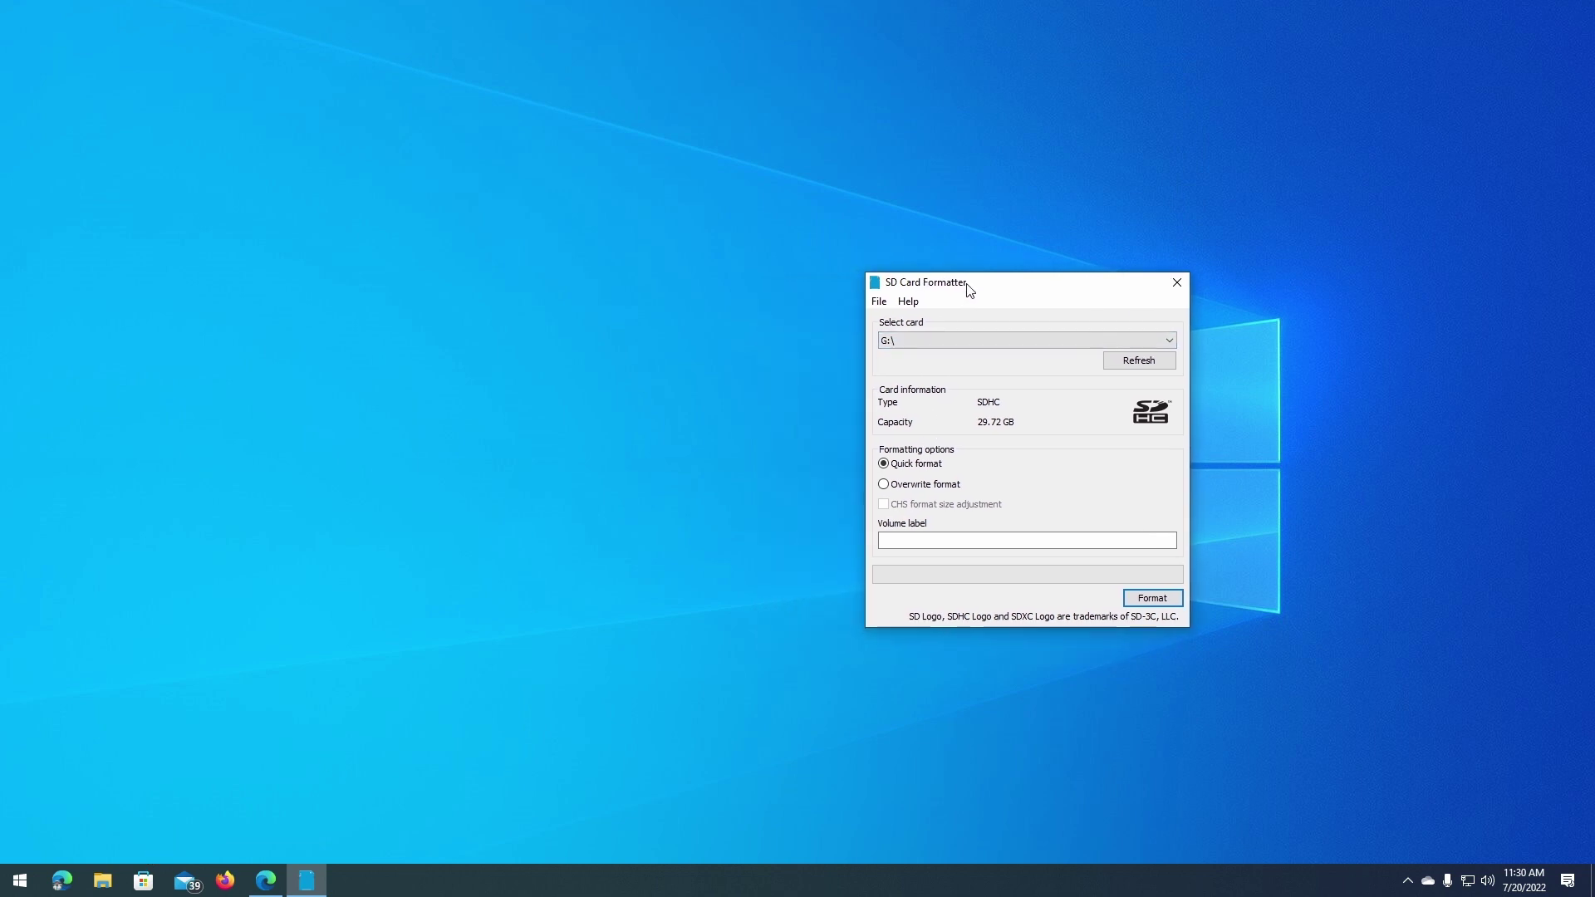
click(931, 340)
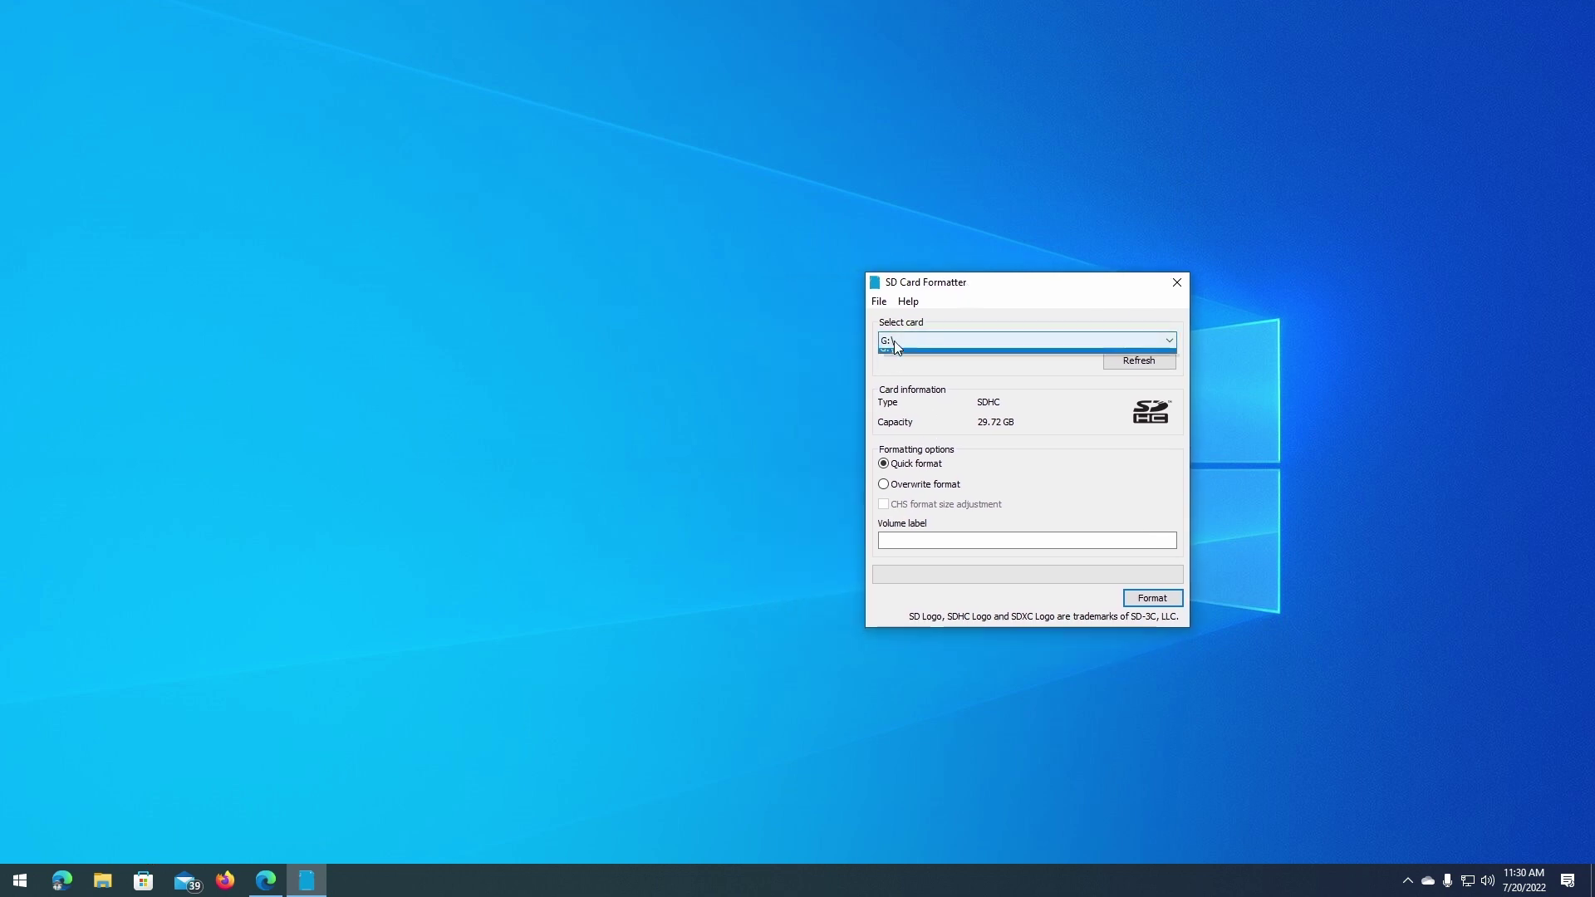
click(894, 355)
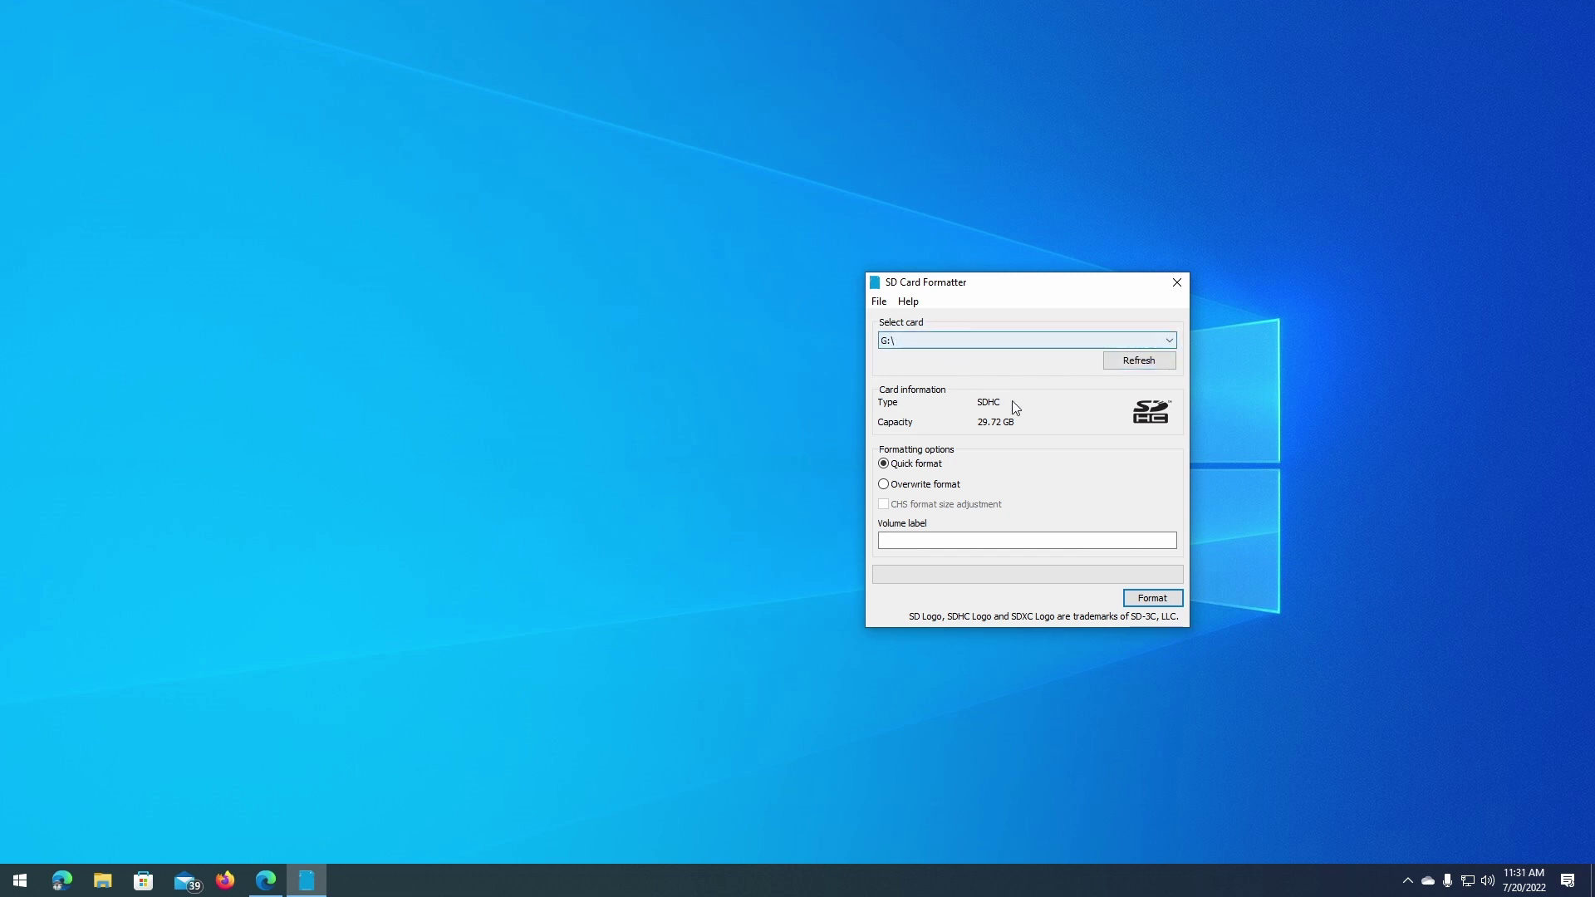
click(1139, 360)
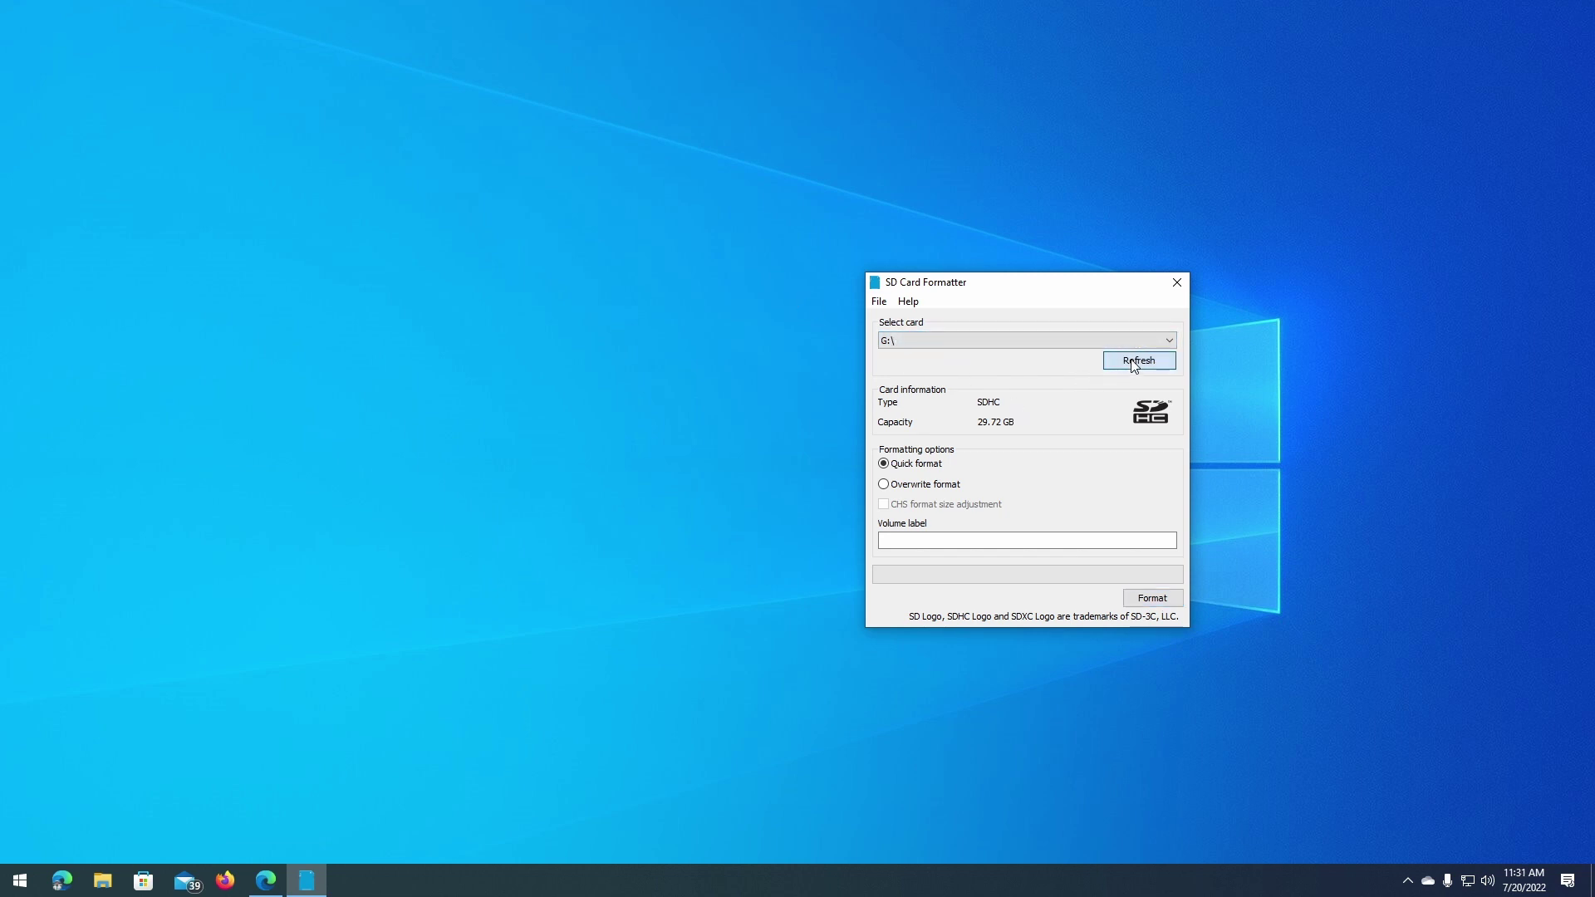
click(926, 337)
click(925, 355)
click(113, 884)
Arrange File Explorer and SD Card Formatter side by side.
drag(705, 84, 580, 87)
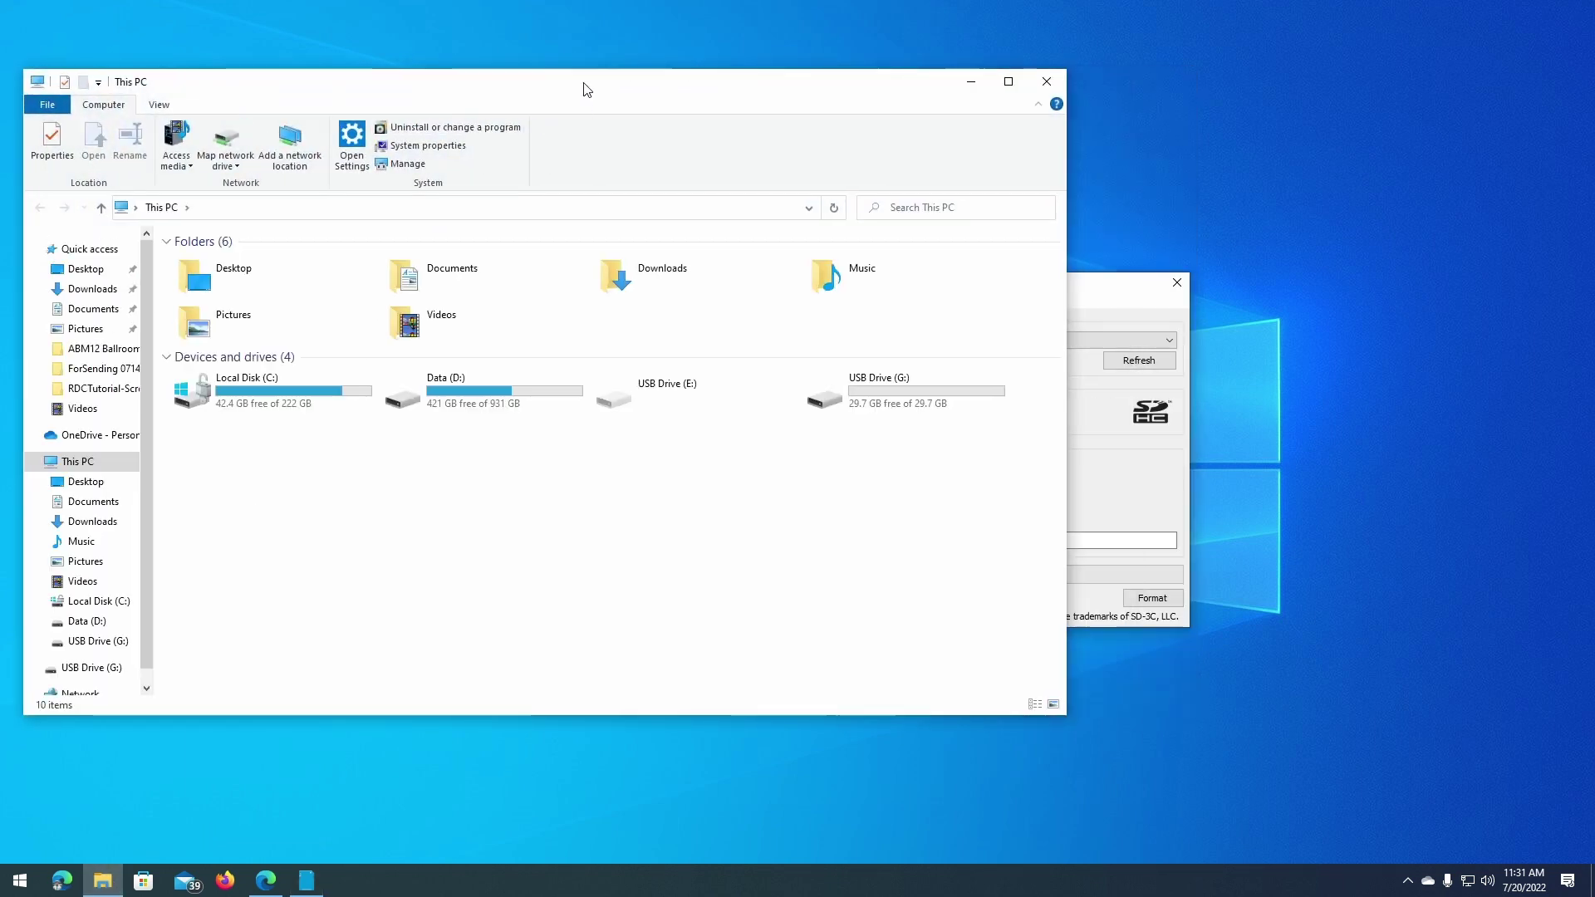
drag(1088, 289, 1320, 287)
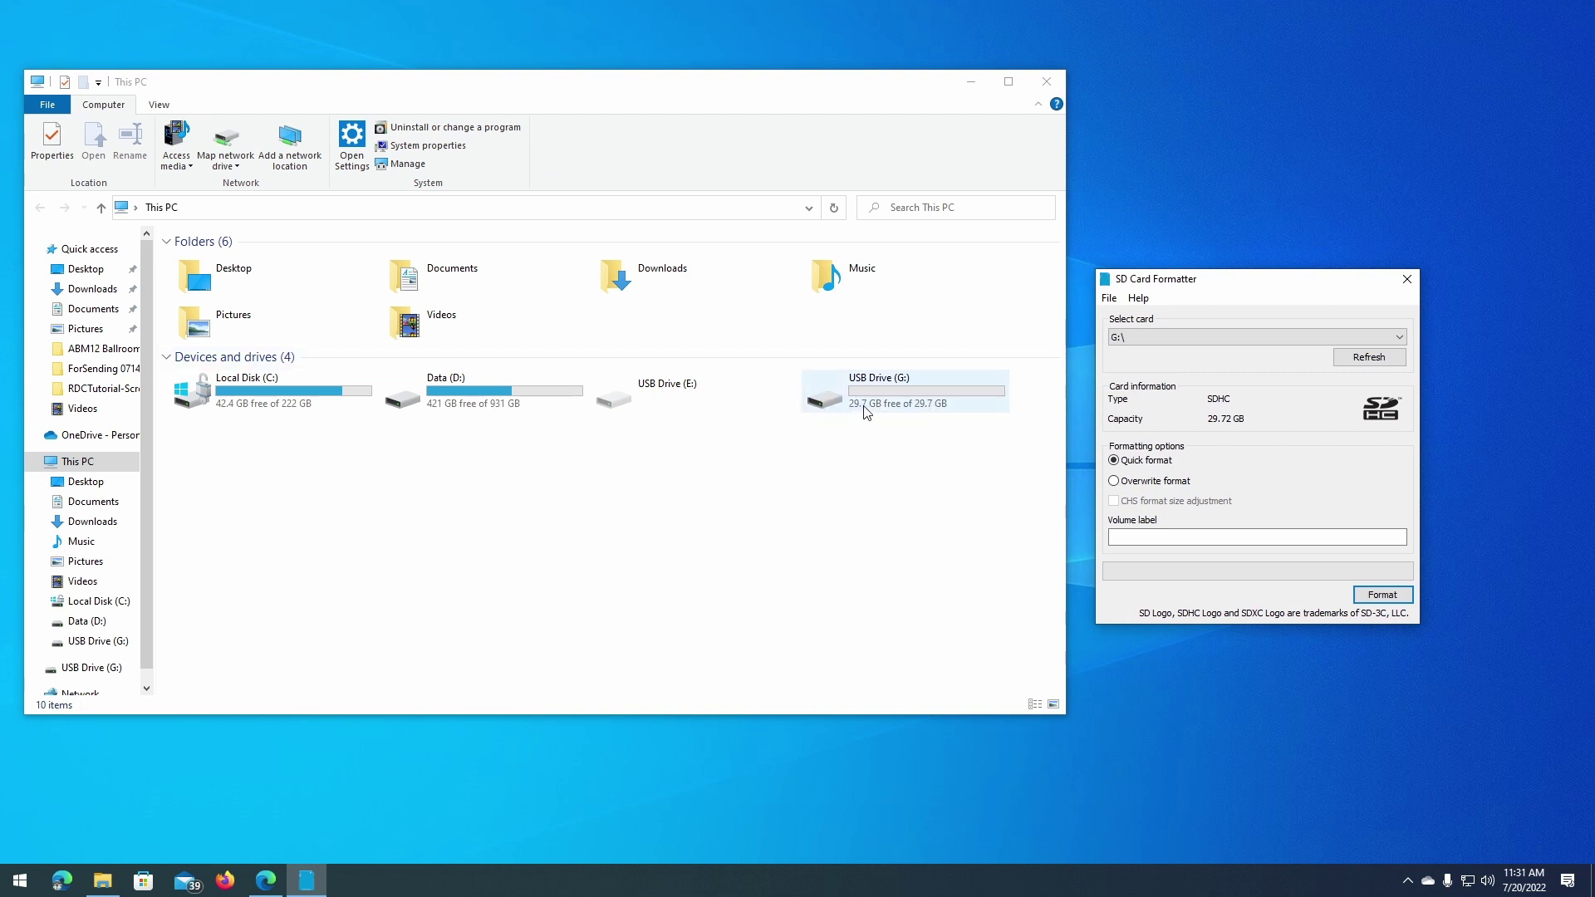
click(785, 588)
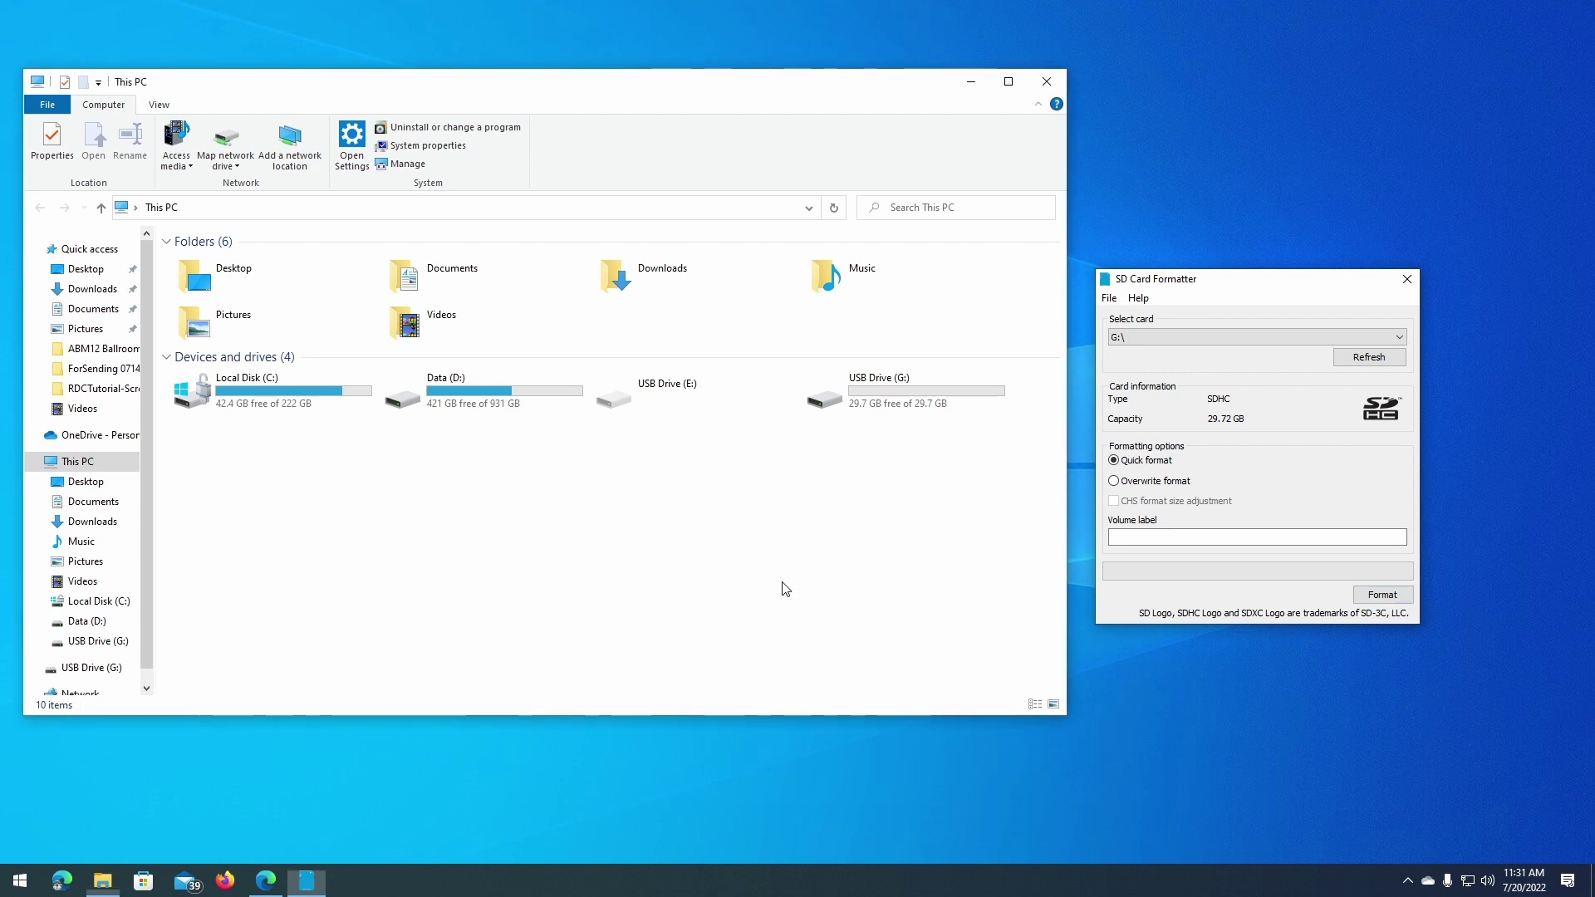
Compare USB Drive (E:) and USB Drive (G:), confirming G: is the 29.7 GB card.
click(665, 393)
click(891, 476)
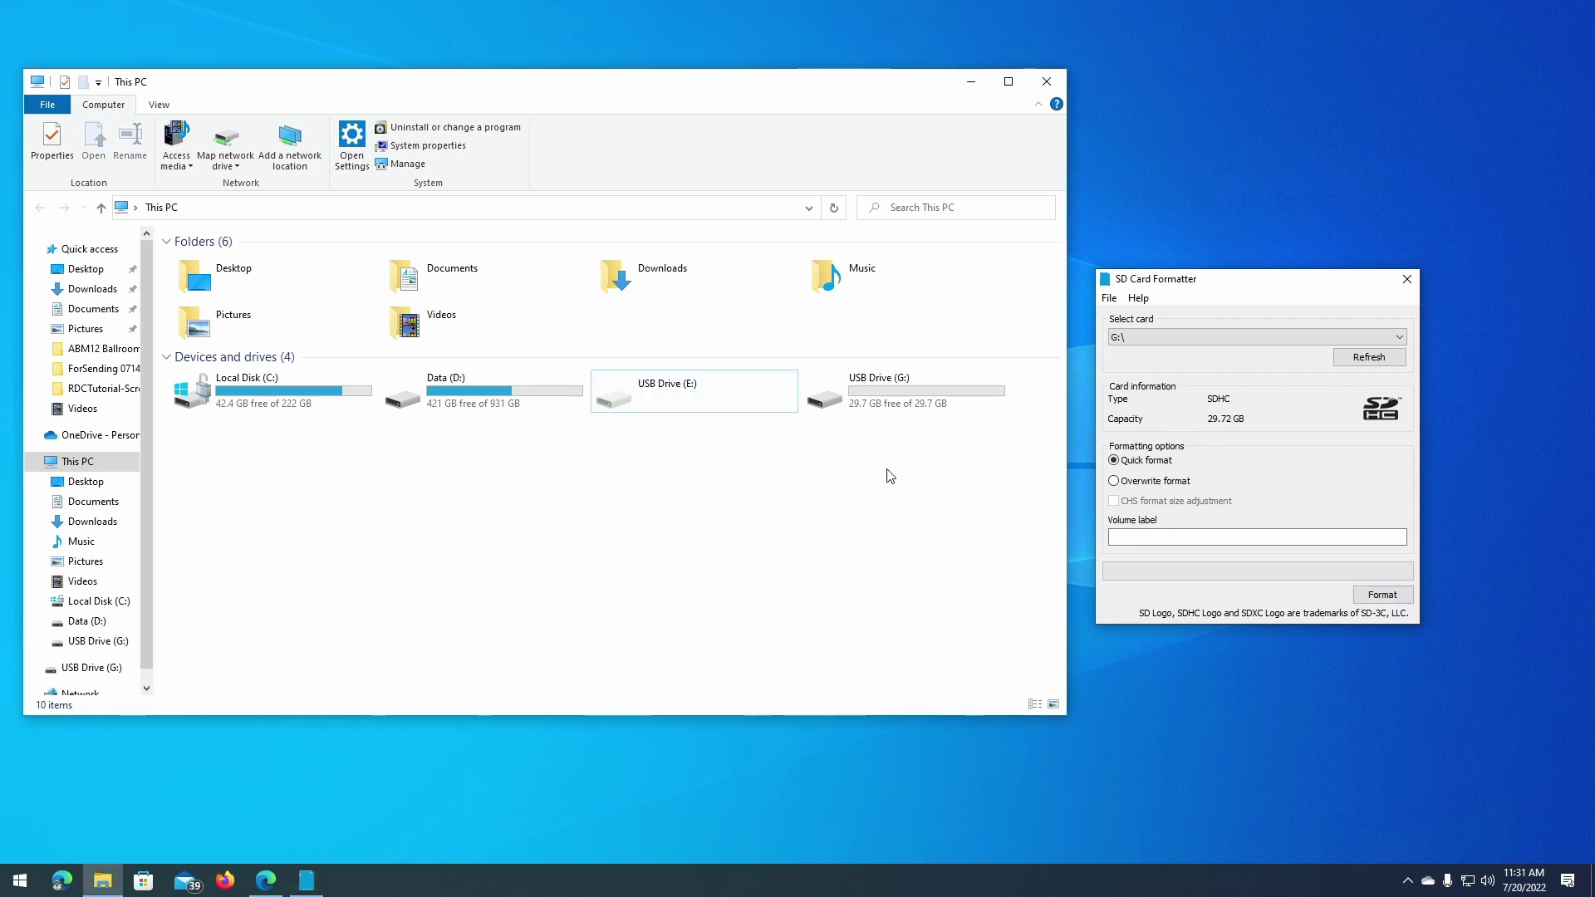
click(731, 396)
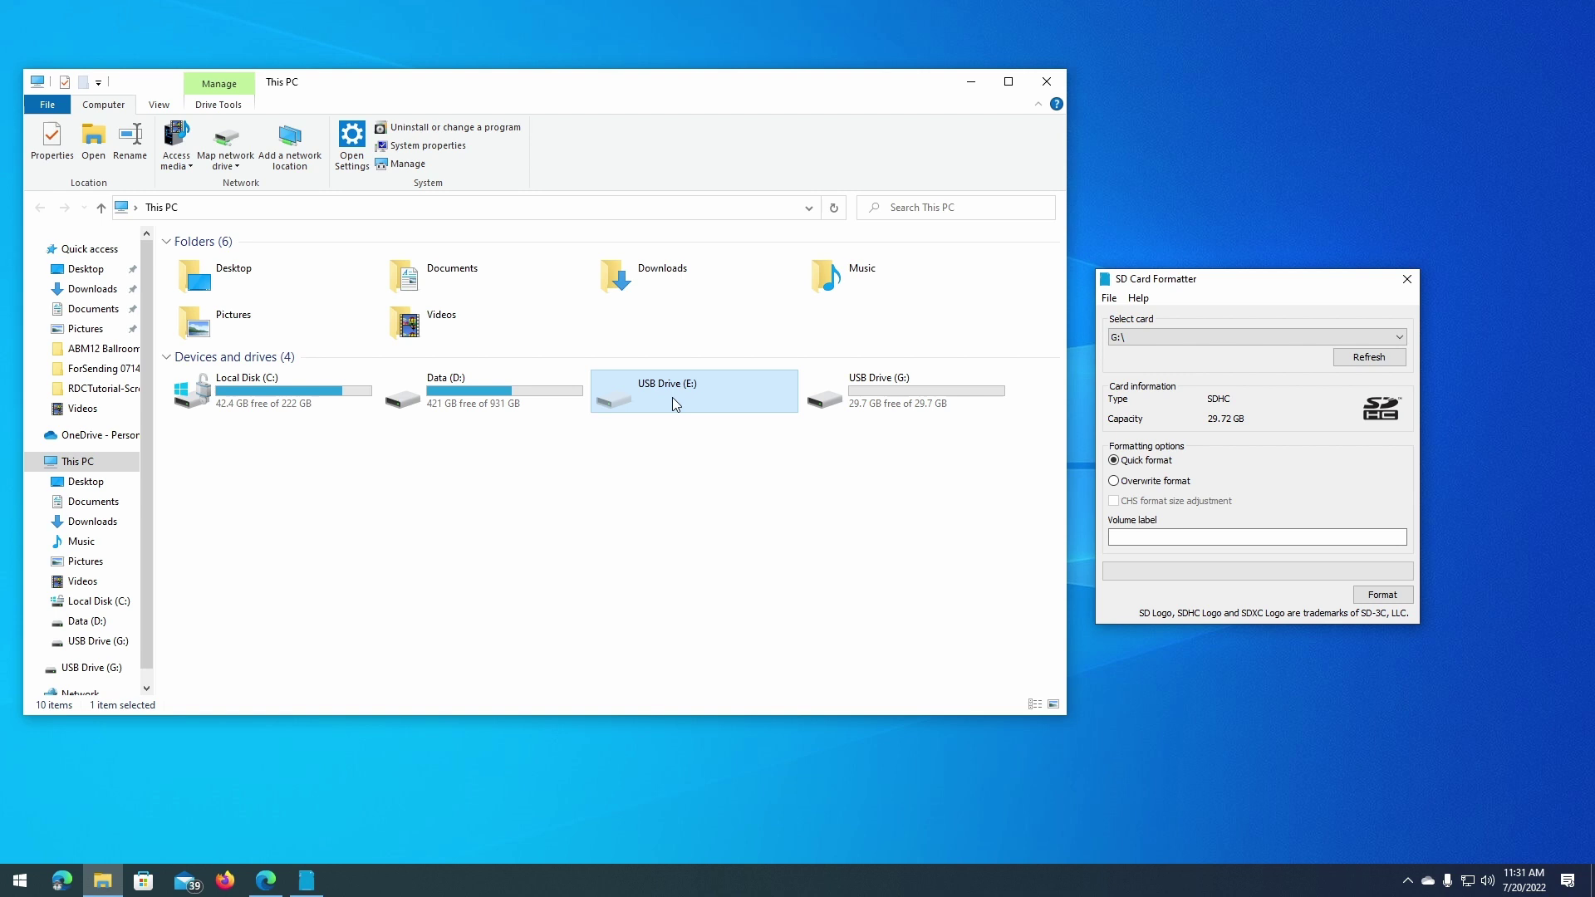
click(907, 387)
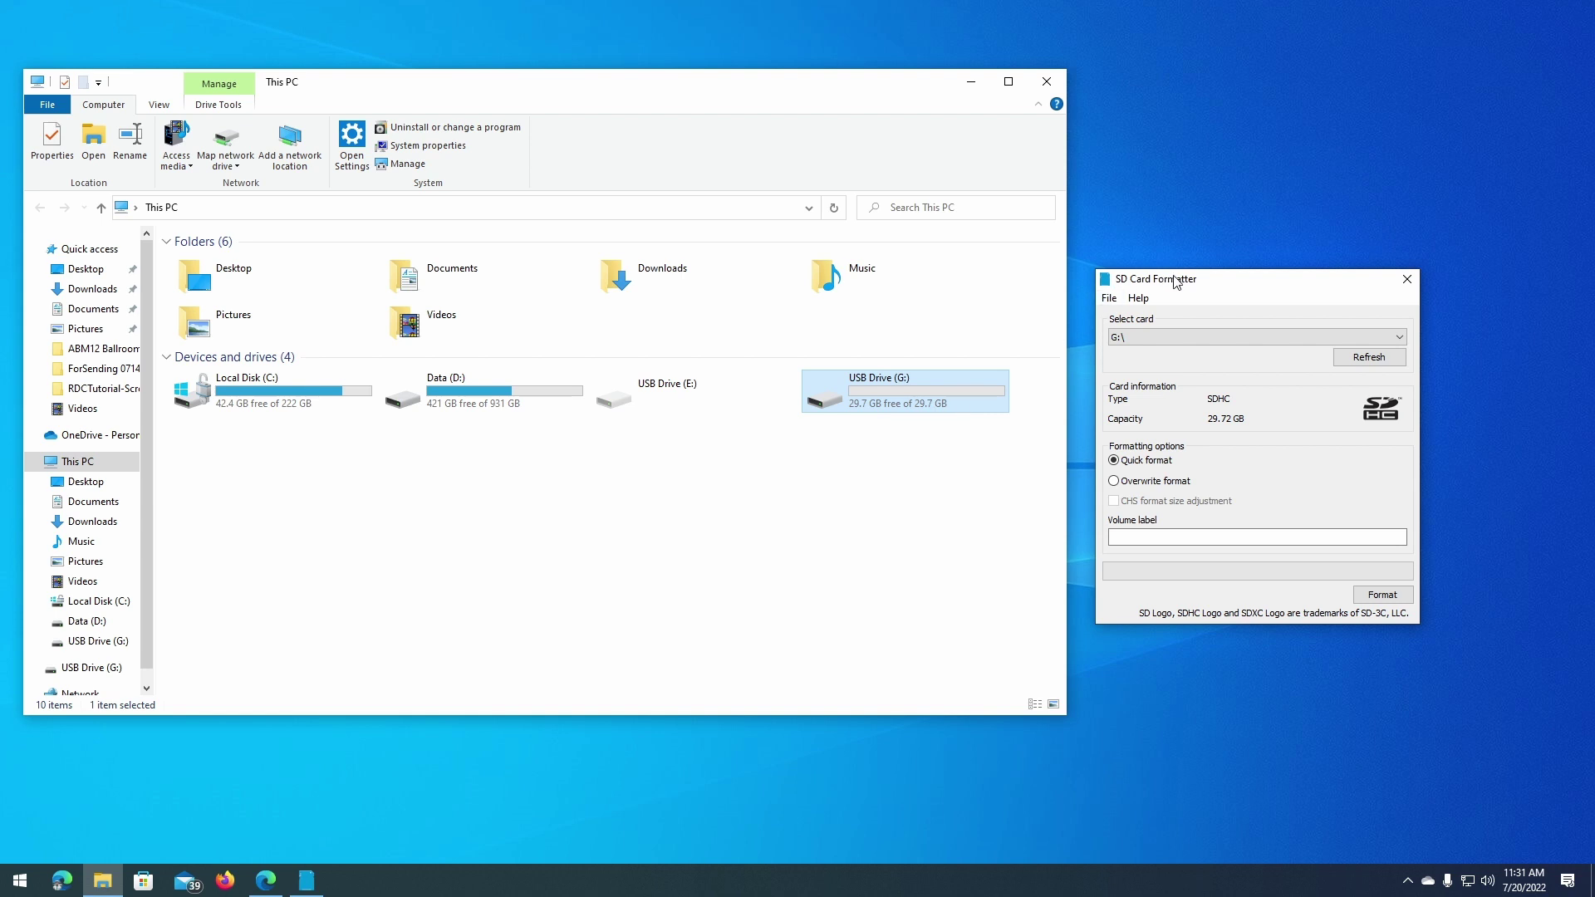
drag(1176, 281, 1037, 271)
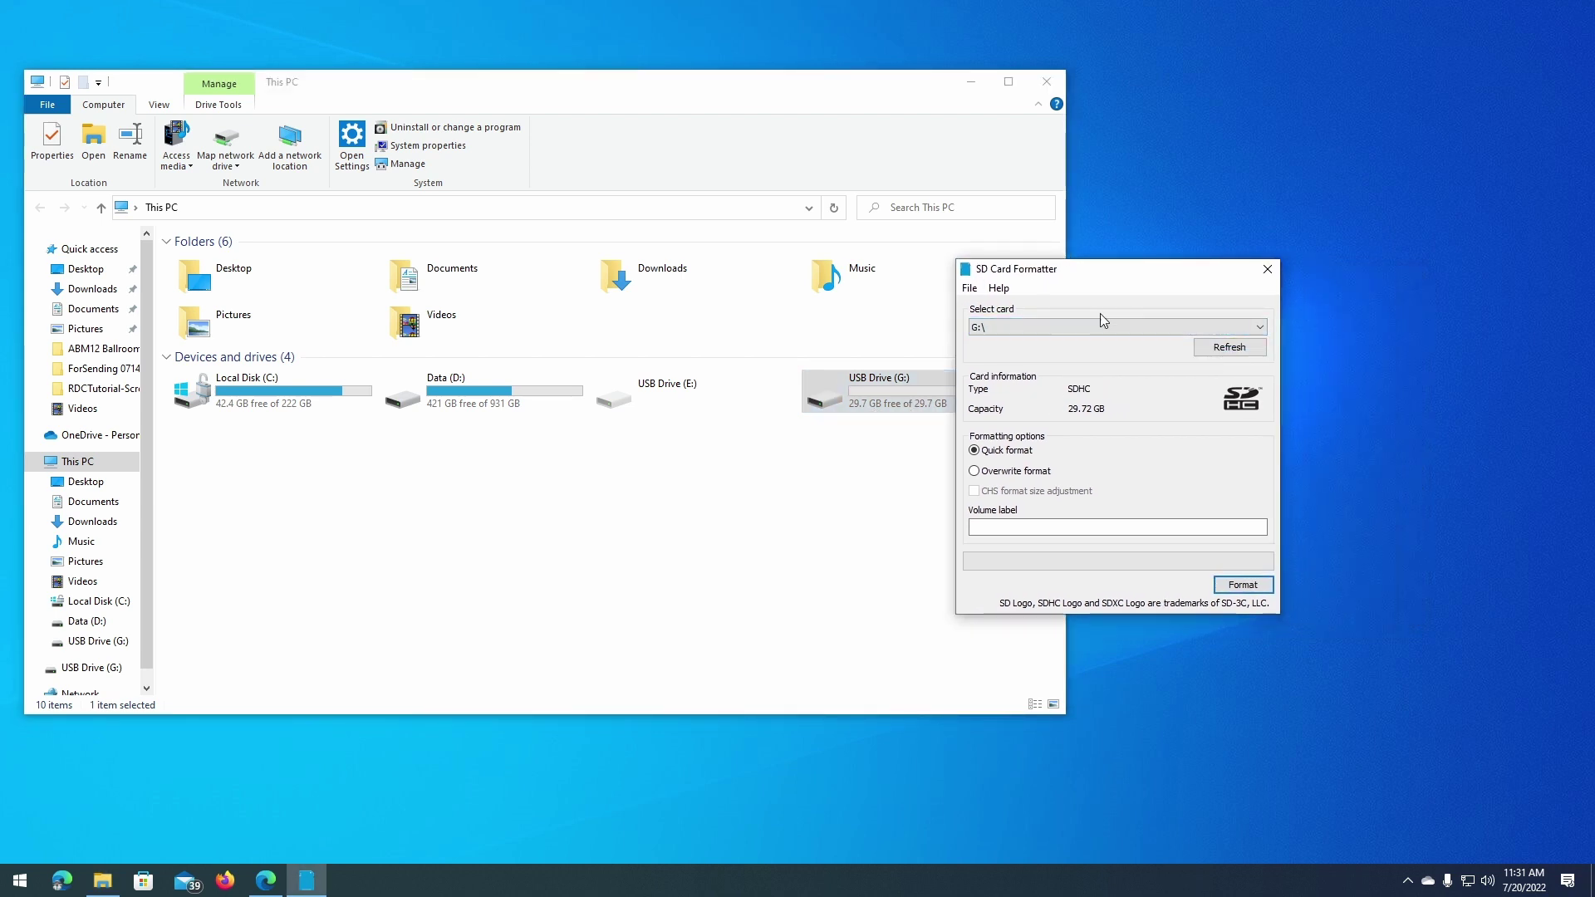
drag(1125, 274, 928, 236)
Try the Overwrite format and volume label options, then keep Quick format with no label.
click(970, 82)
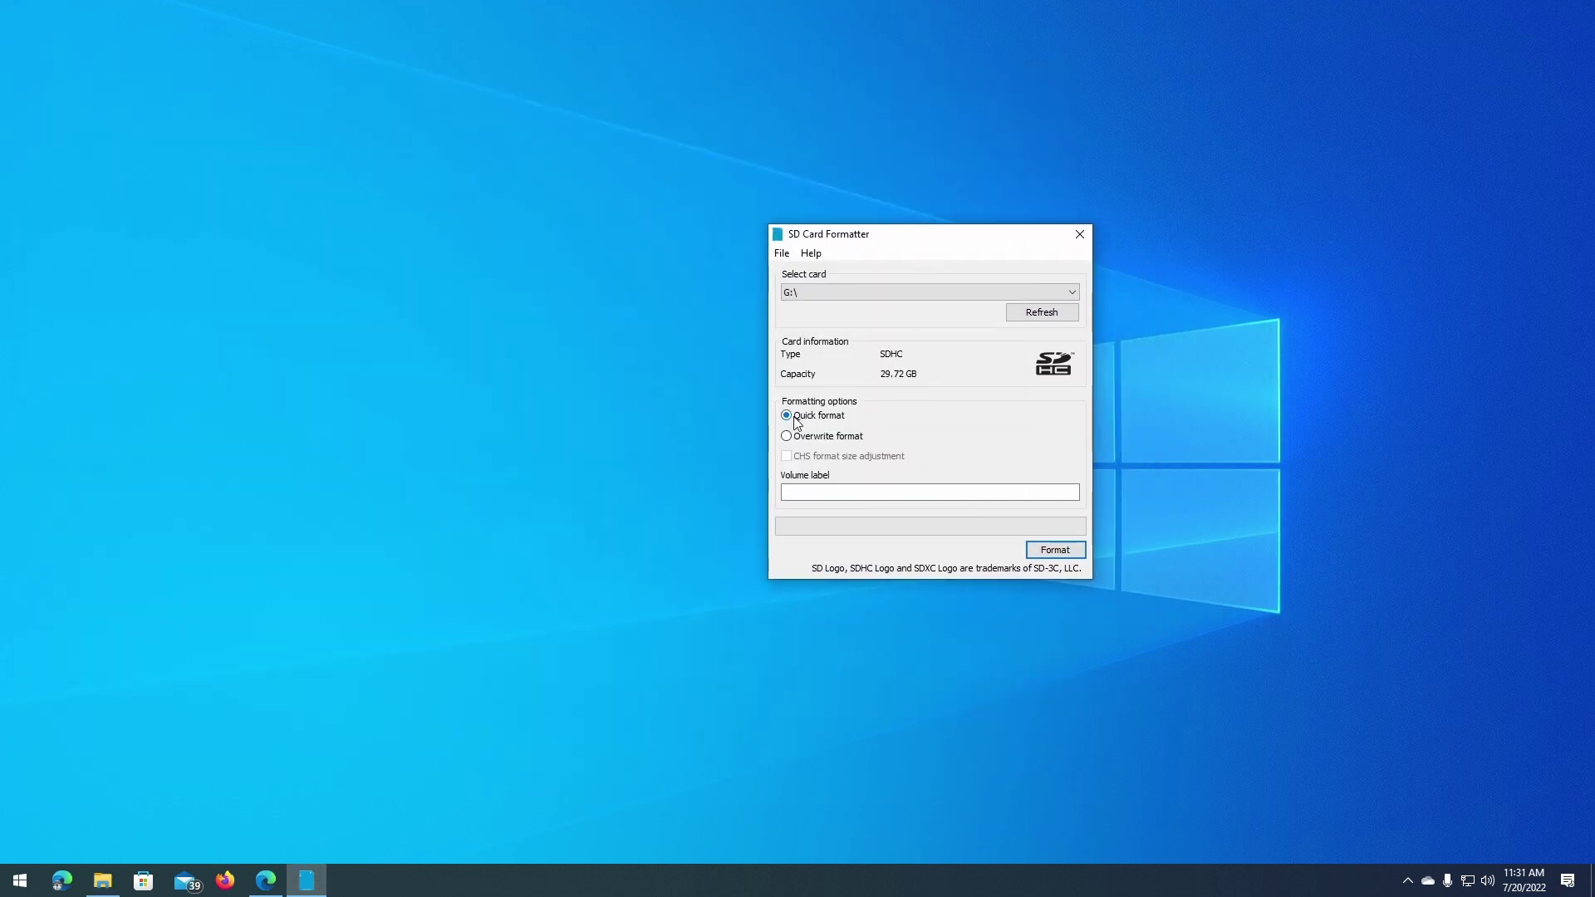
click(856, 493)
click(845, 441)
click(820, 418)
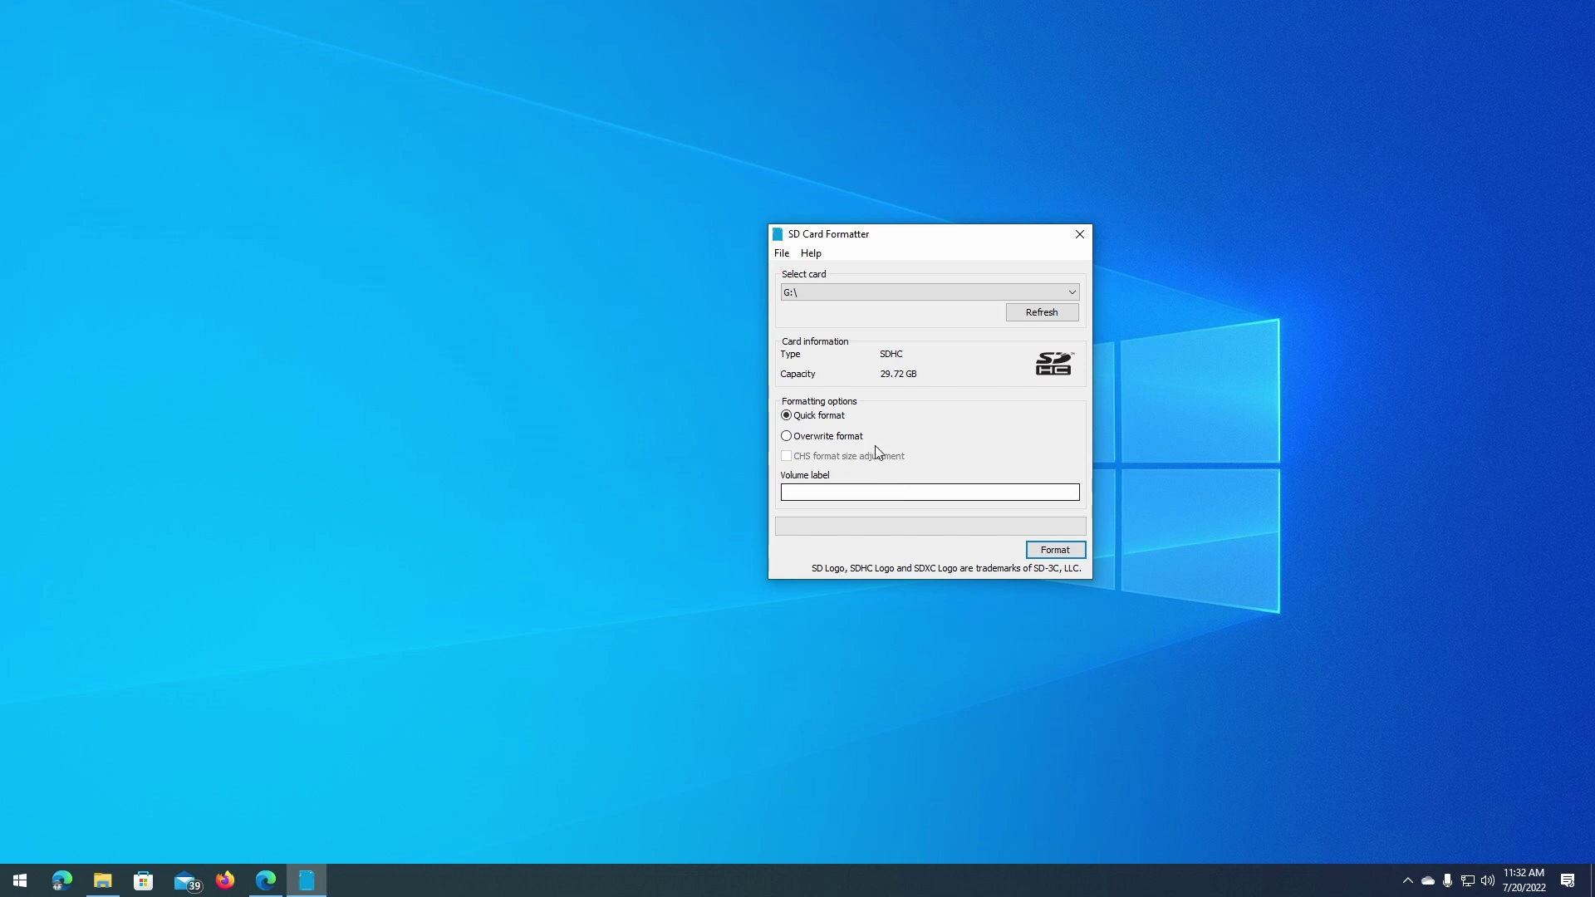
click(869, 495)
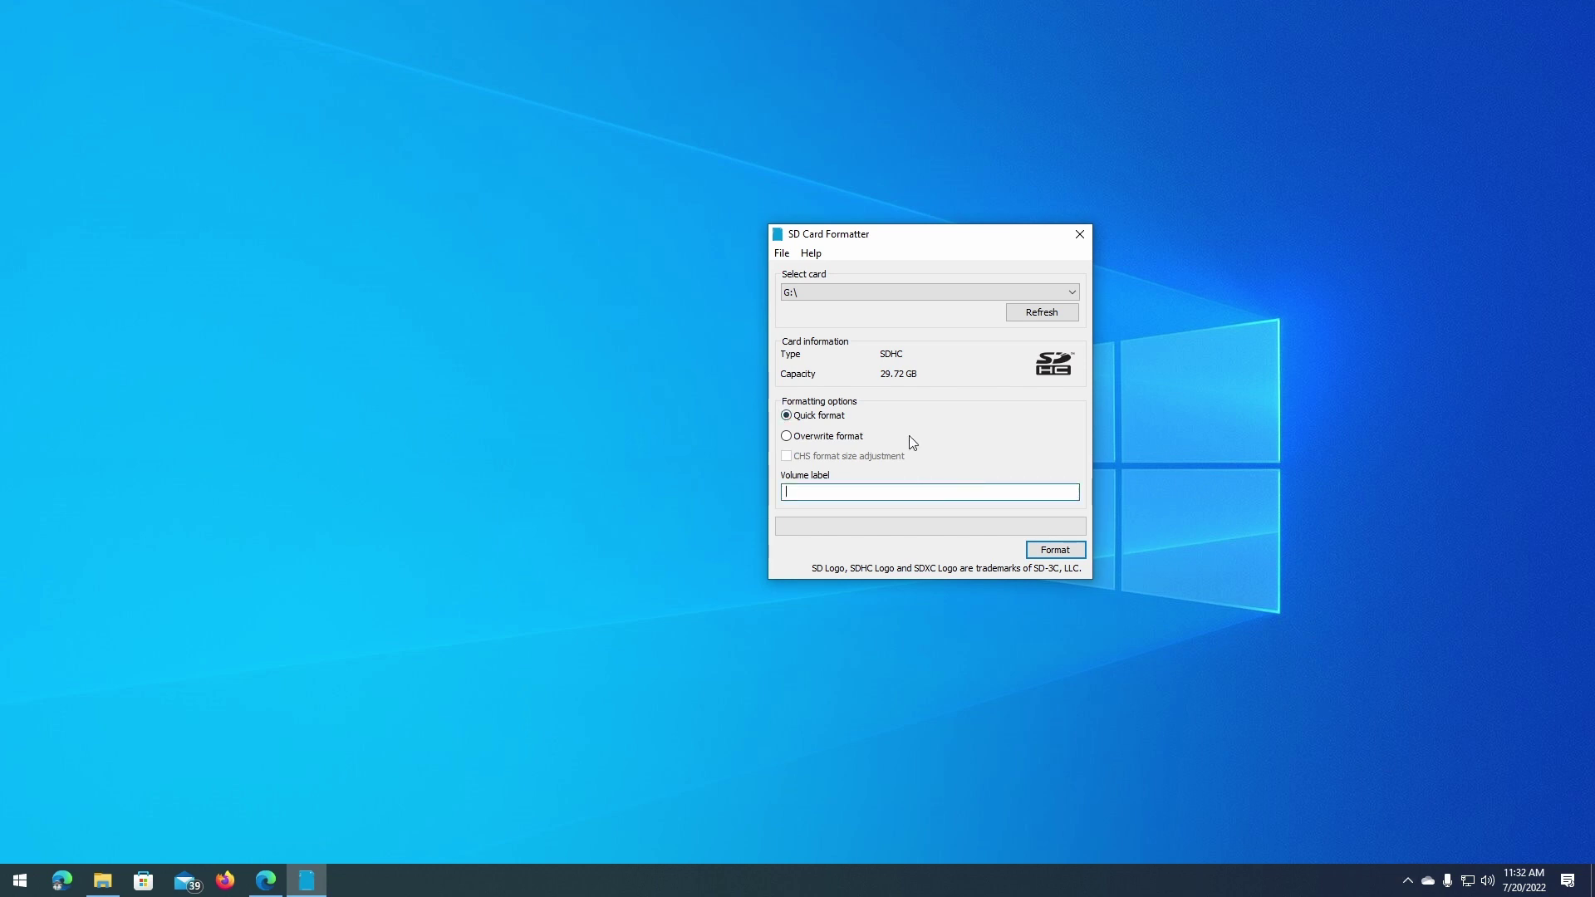
click(824, 437)
click(801, 490)
click(827, 416)
click(831, 437)
click(828, 417)
drag(929, 235, 1112, 217)
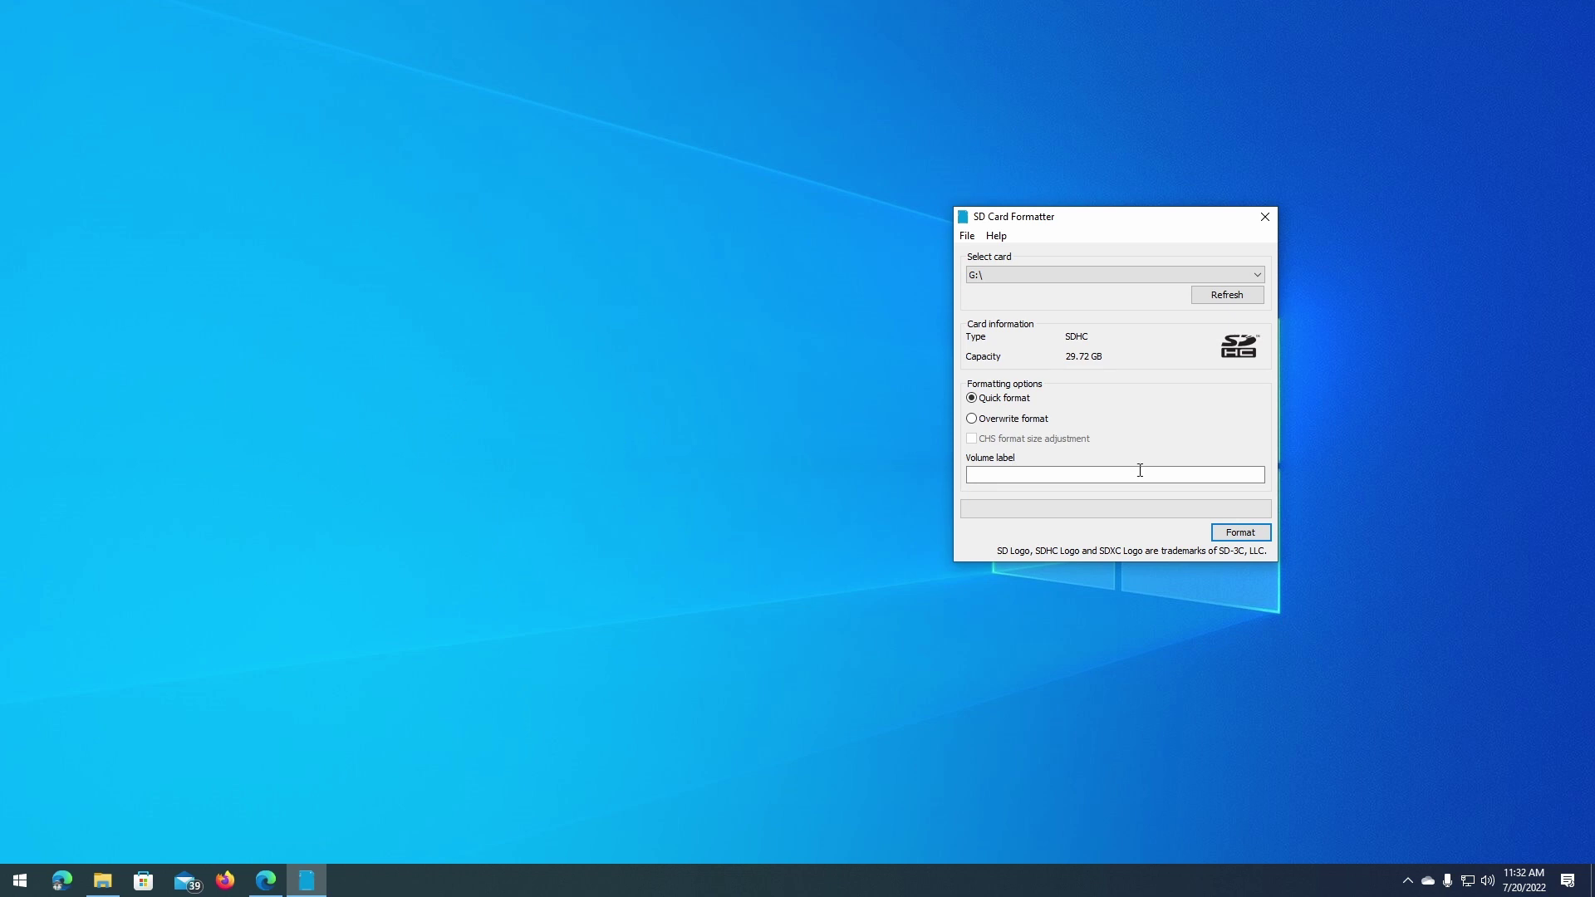
Quick-format G:\, confirm erasing its data, and dismiss the FAT32 success message.
click(1239, 533)
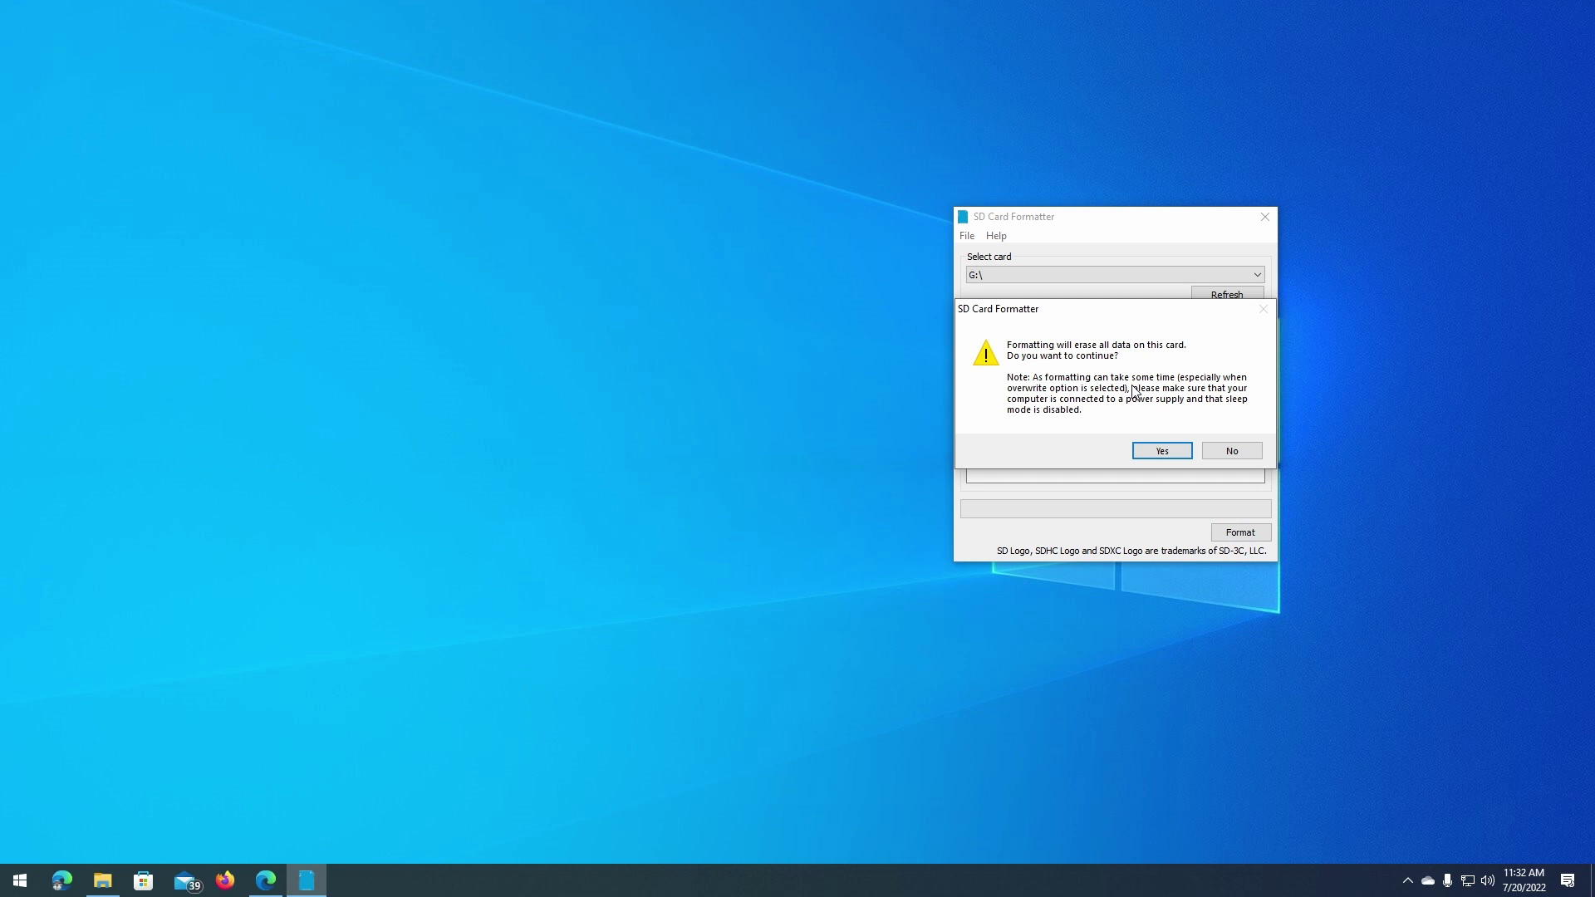
click(1162, 451)
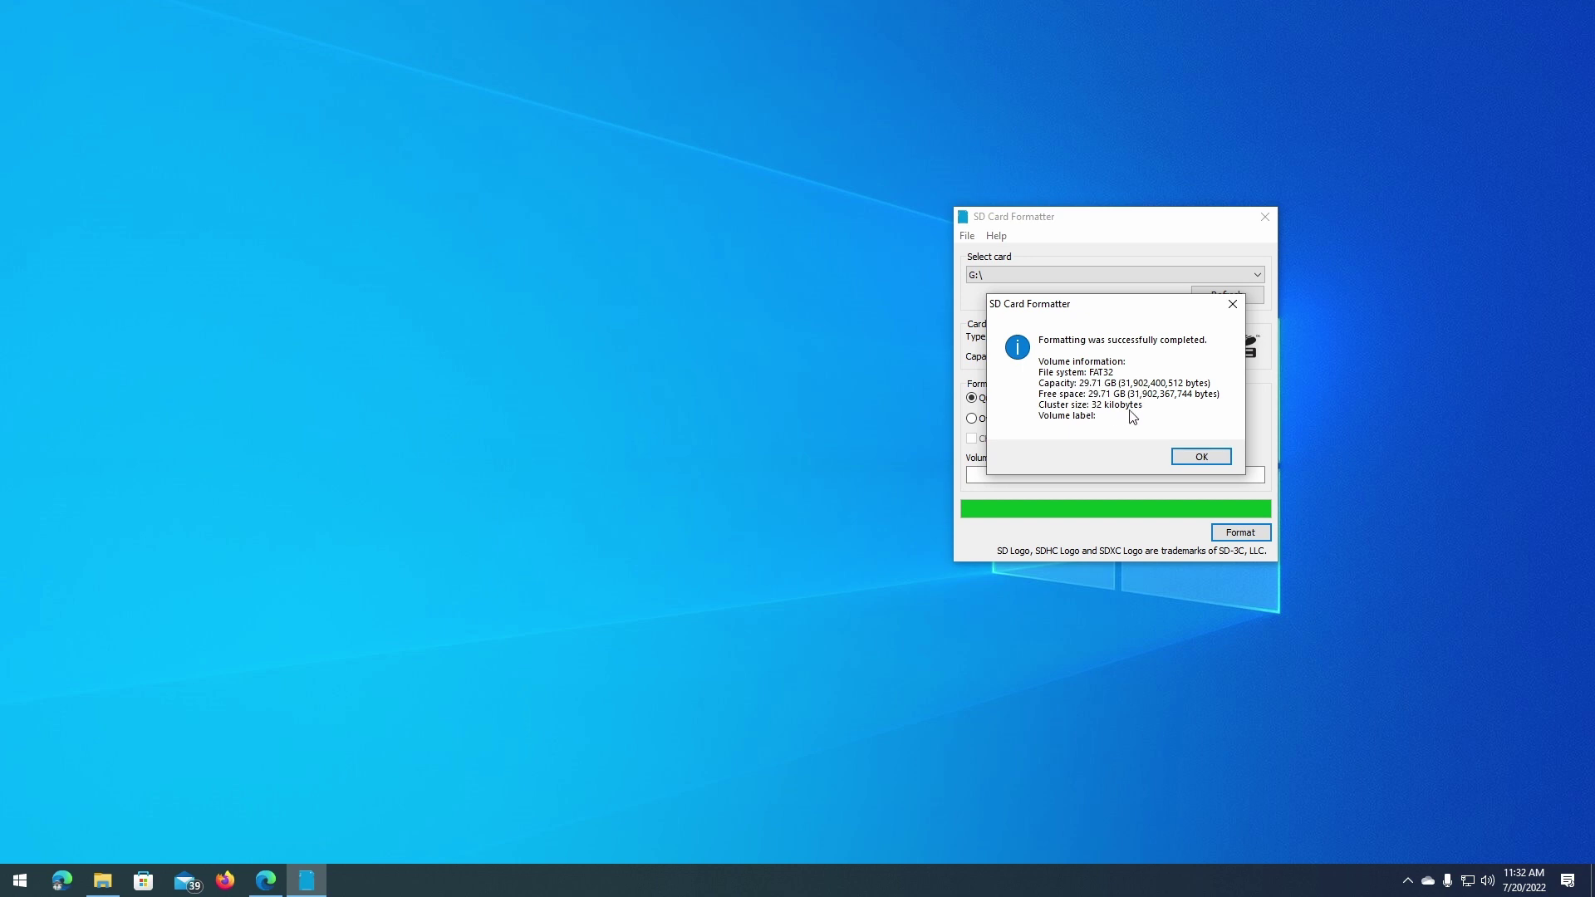
click(1209, 456)
Close SD Card Formatter and safely eject USB Drive (G:) from the system tray.
click(1266, 219)
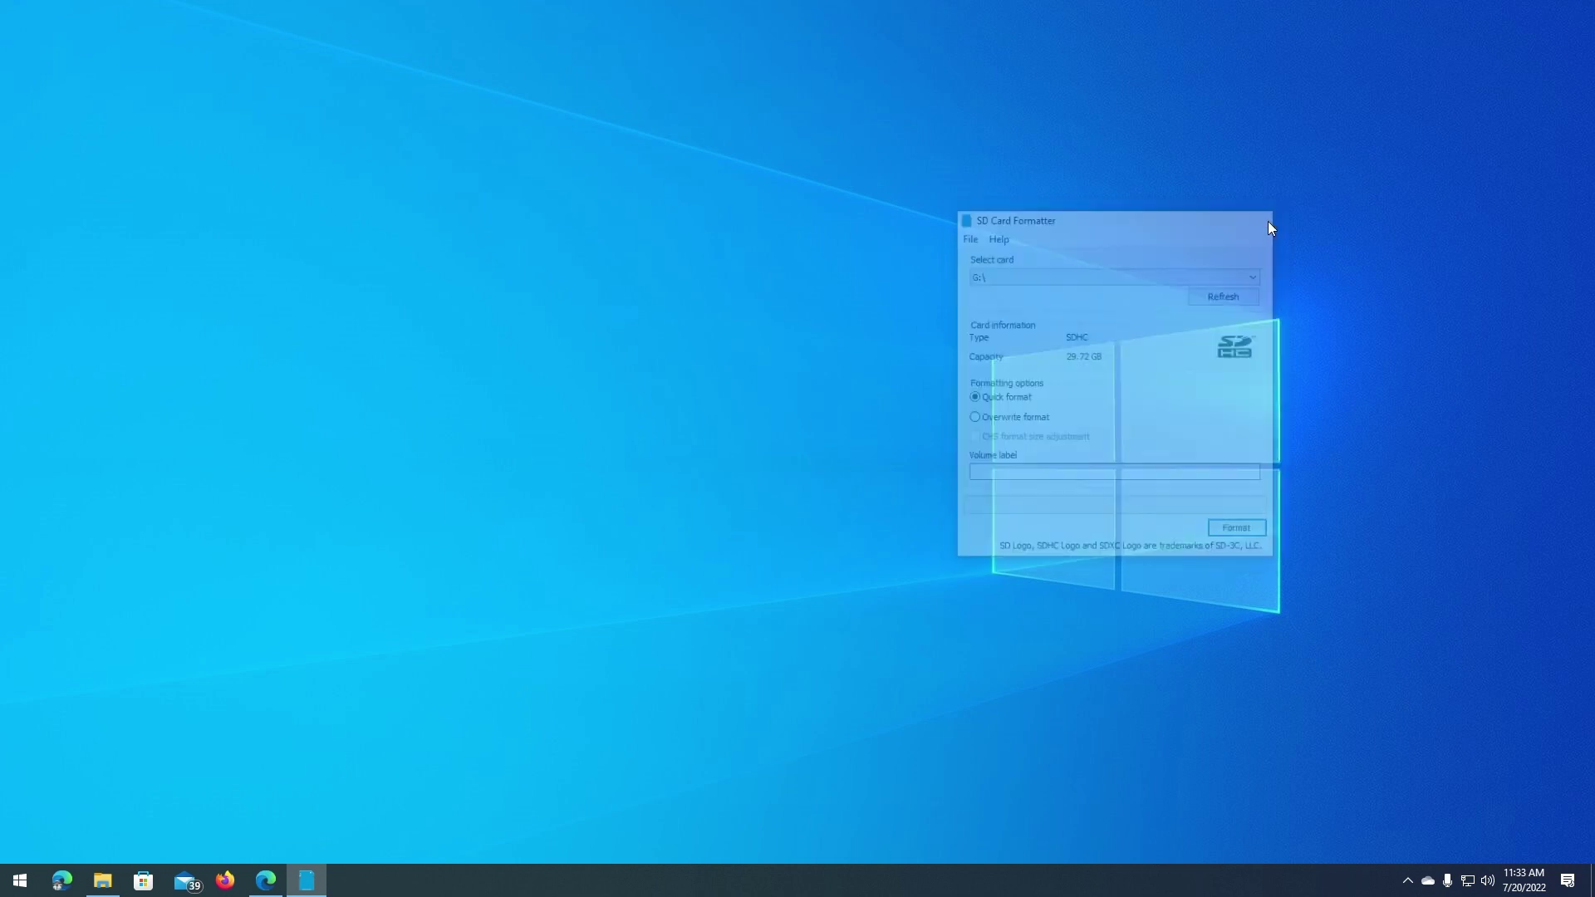
click(1408, 881)
click(1440, 816)
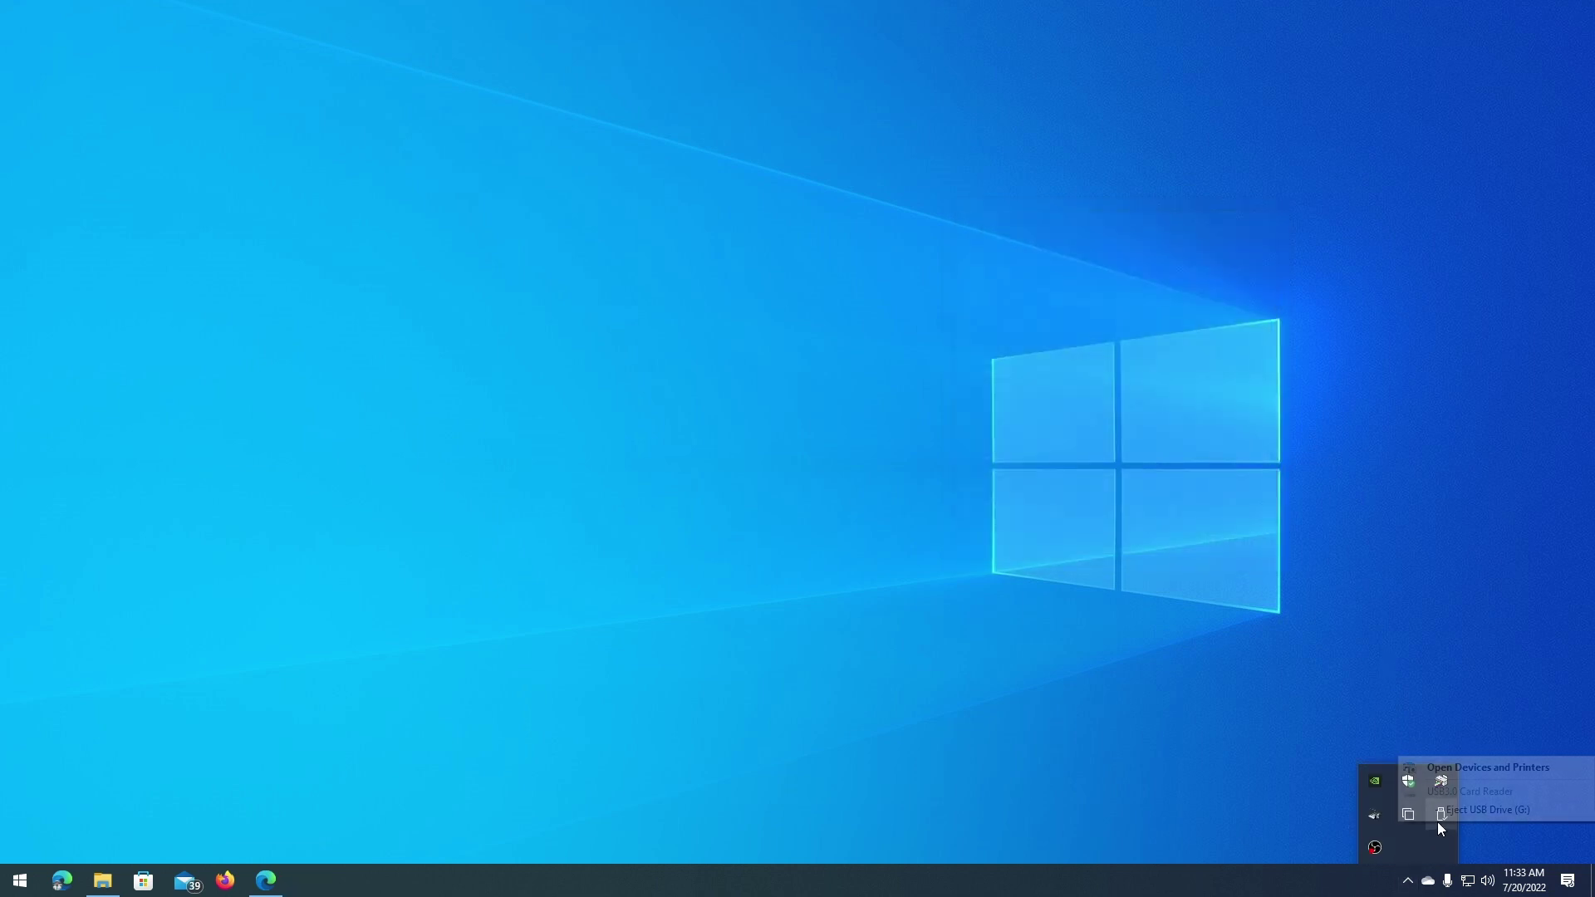
click(1483, 810)
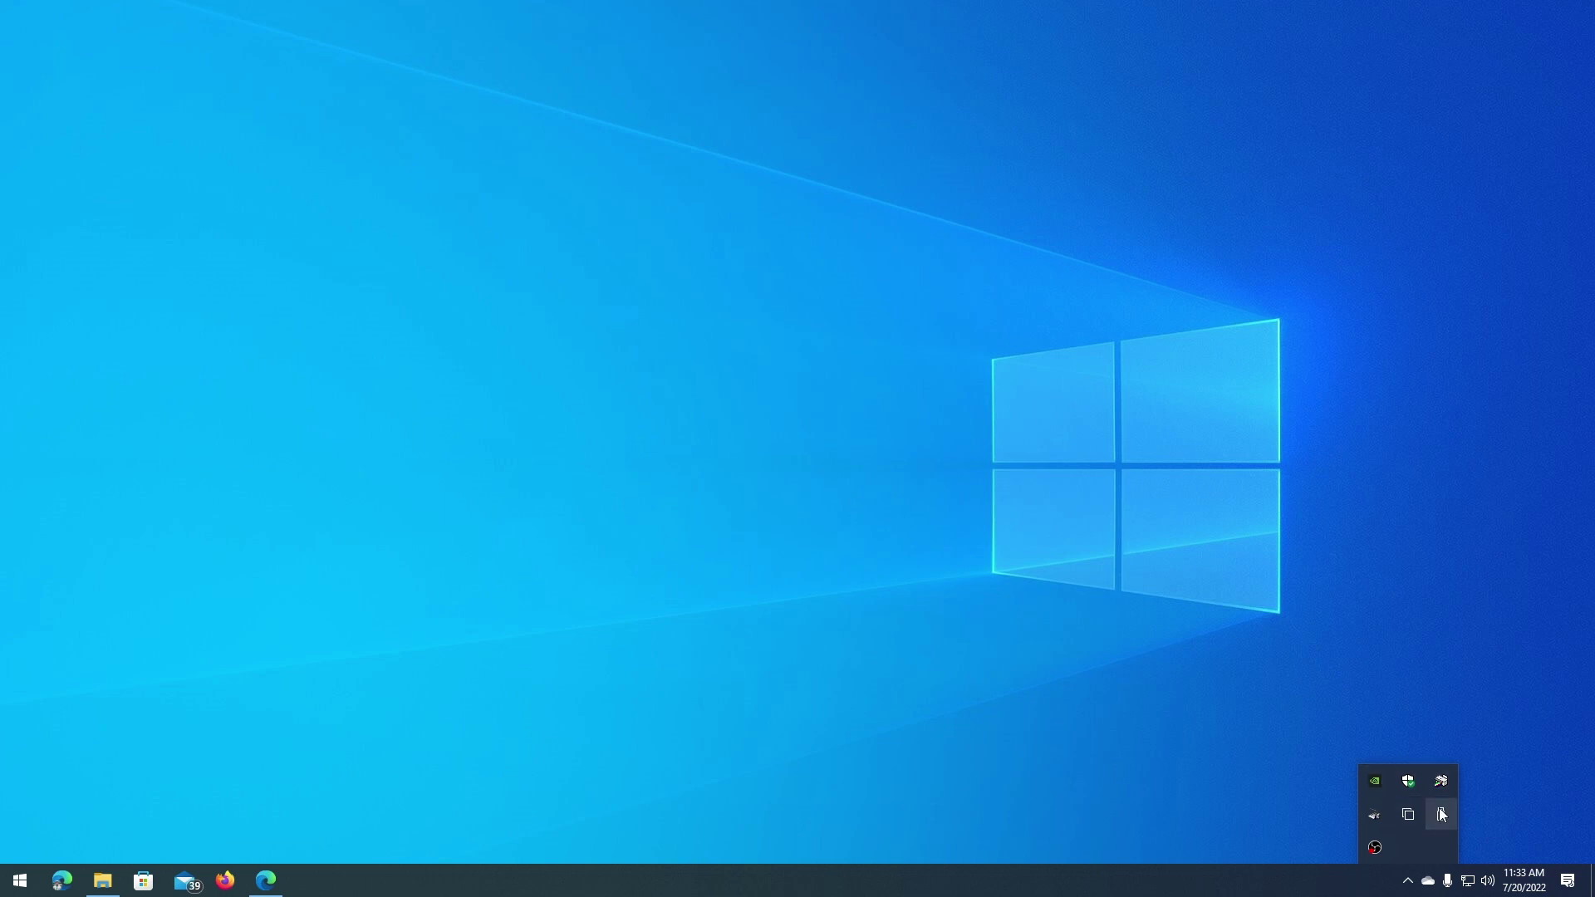
click(1058, 555)
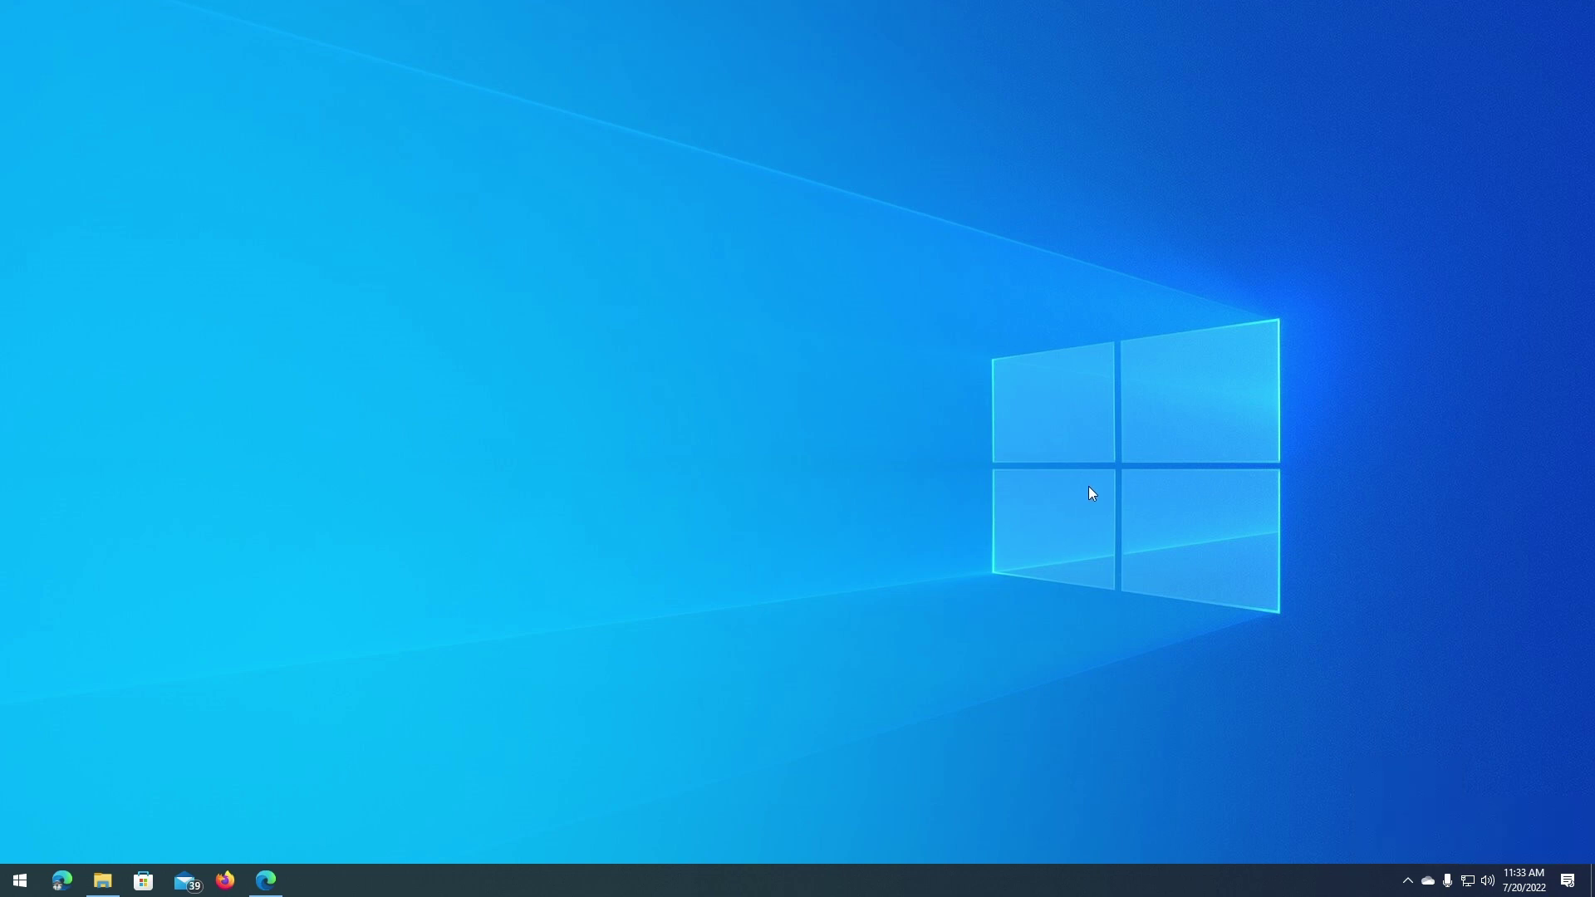